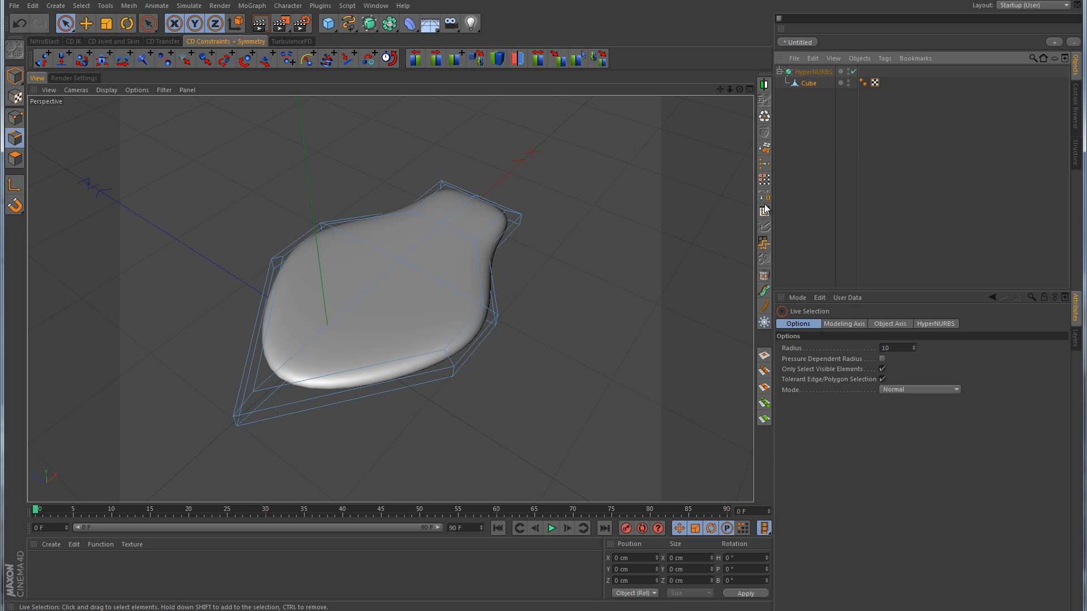
- Turn off the HyperNURBS smoothing to show the low-poly cage of the cube
{"action": "left_click", "coordinate": [854, 72]}
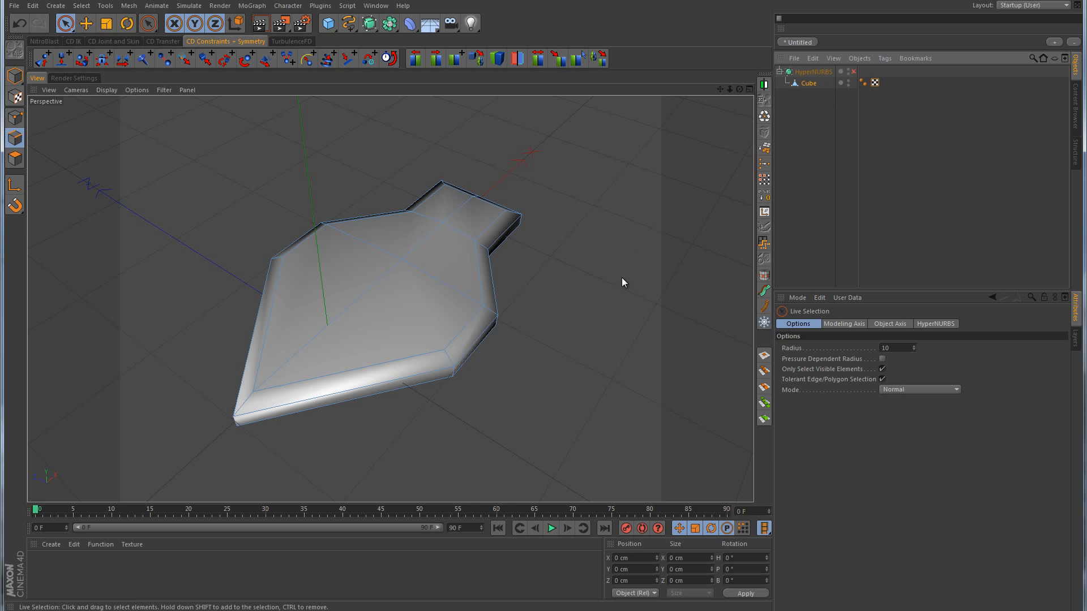
{"action": "left_click_drag", "start_coordinate": [577, 386], "coordinate": [548, 396], "text": "alt"}
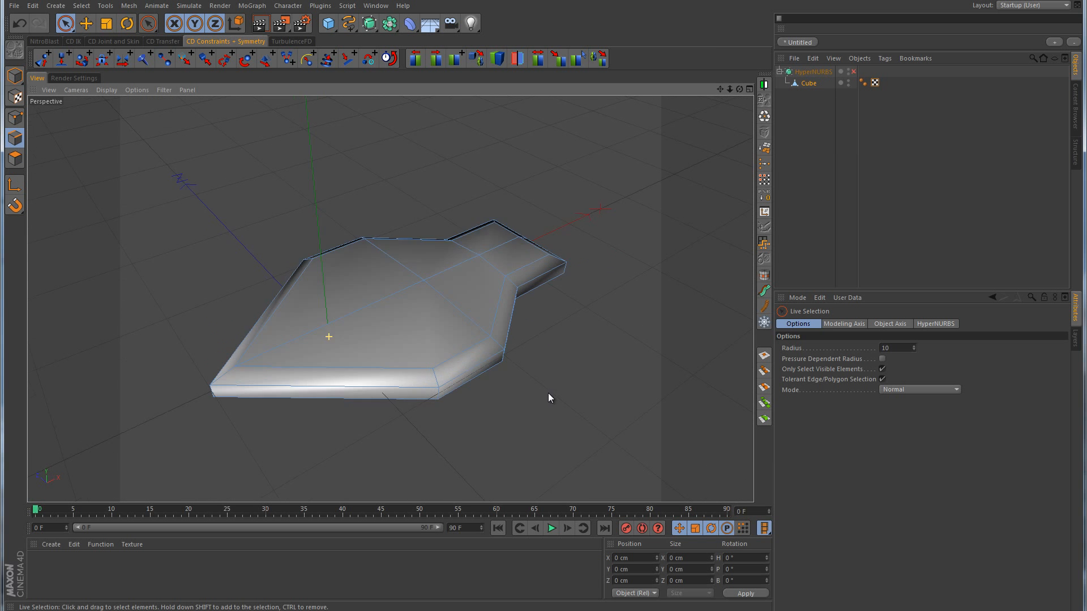
{"action": "left_click_drag", "start_coordinate": [427, 367], "coordinate": [406, 283], "text": "alt"}
{"action": "scroll", "coordinate": [407, 286], "scroll_direction": "up", "scroll_amount": 3}
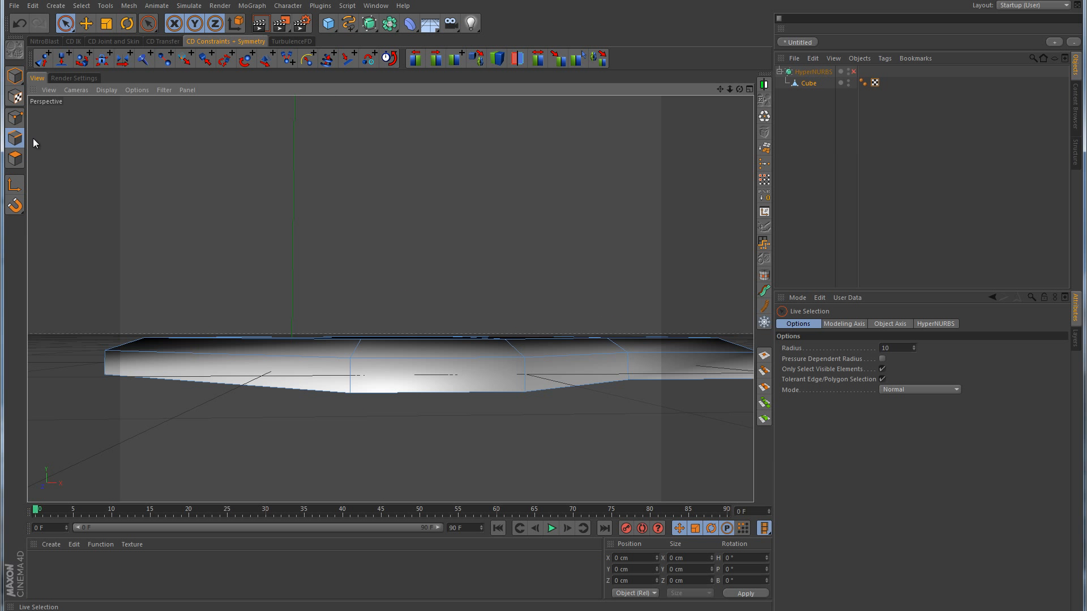
- Examine the selected top polygons of the cube in polygon mode
{"action": "left_click", "coordinate": [15, 159]}
{"action": "mouse_move", "coordinate": [396, 294]}
{"action": "left_mouse_down", "text": "alt"}
{"action": "mouse_move", "coordinate": [409, 356]}
{"action": "mouse_move", "coordinate": [361, 424]}
{"action": "mouse_move", "coordinate": [522, 383]}
{"action": "mouse_move", "coordinate": [594, 294]}
{"action": "mouse_move", "coordinate": [386, 314]}
{"action": "mouse_move", "coordinate": [440, 360]}
{"action": "mouse_move", "coordinate": [452, 357]}
{"action": "left_mouse_up", "text": "alt"}
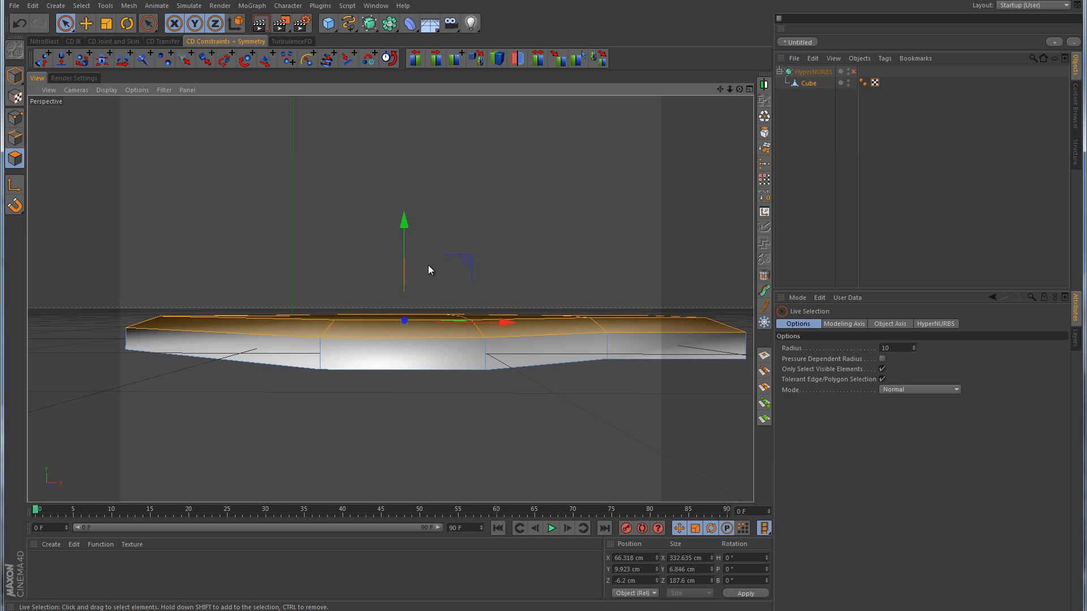
{"action": "left_click_drag", "start_coordinate": [428, 265], "coordinate": [571, 339], "text": "alt"}
- Try to select the inner rim edges of the top face individually in edge mode
{"action": "left_click", "coordinate": [15, 138]}
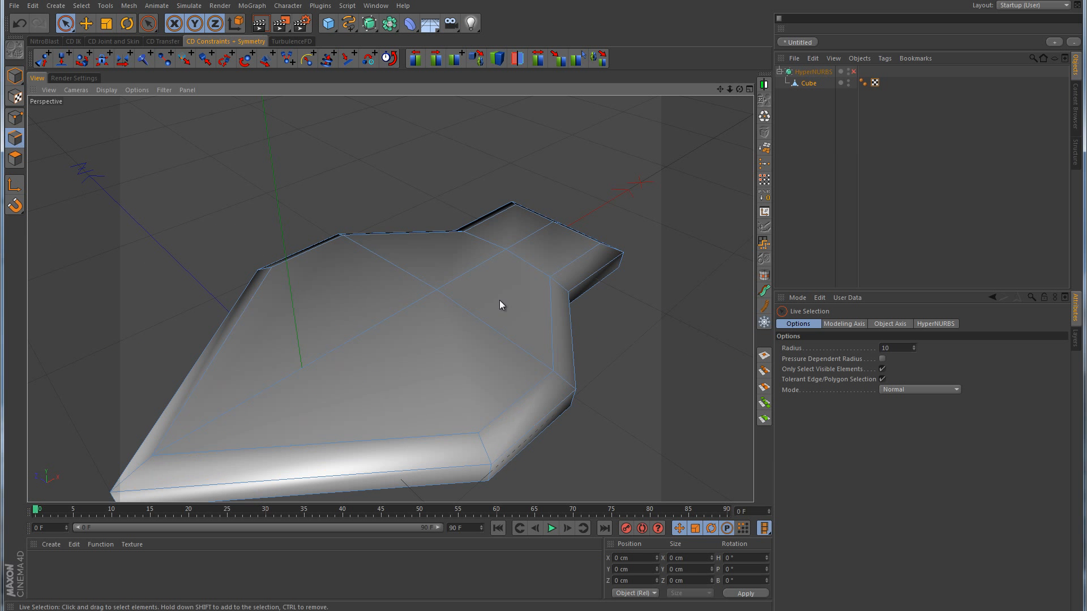
{"action": "left_click", "coordinate": [552, 308]}
{"action": "double_click", "coordinate": [485, 419]}
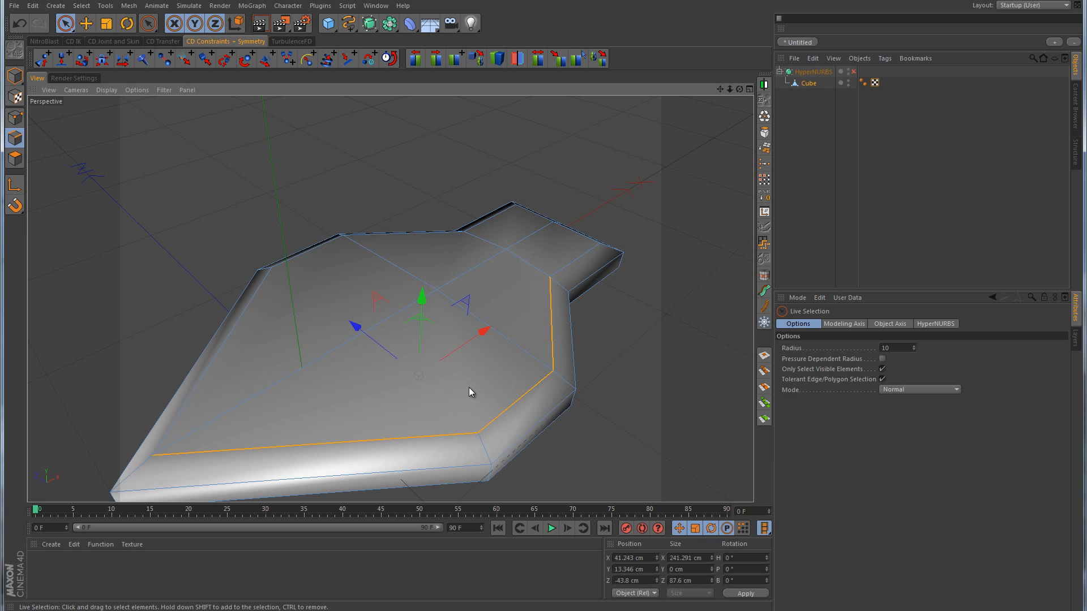
{"action": "left_click", "coordinate": [577, 260], "text": "shift"}
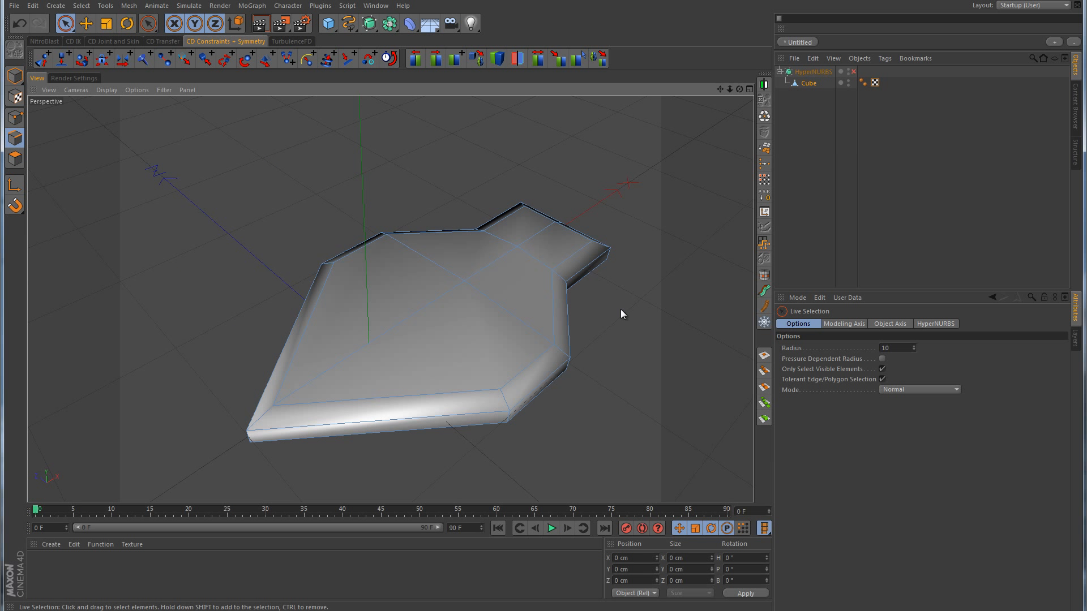
- Loop-select the edges forming the inner rim of the cube's top face
{"action": "key", "text": "u"}
{"action": "key", "text": "l"}
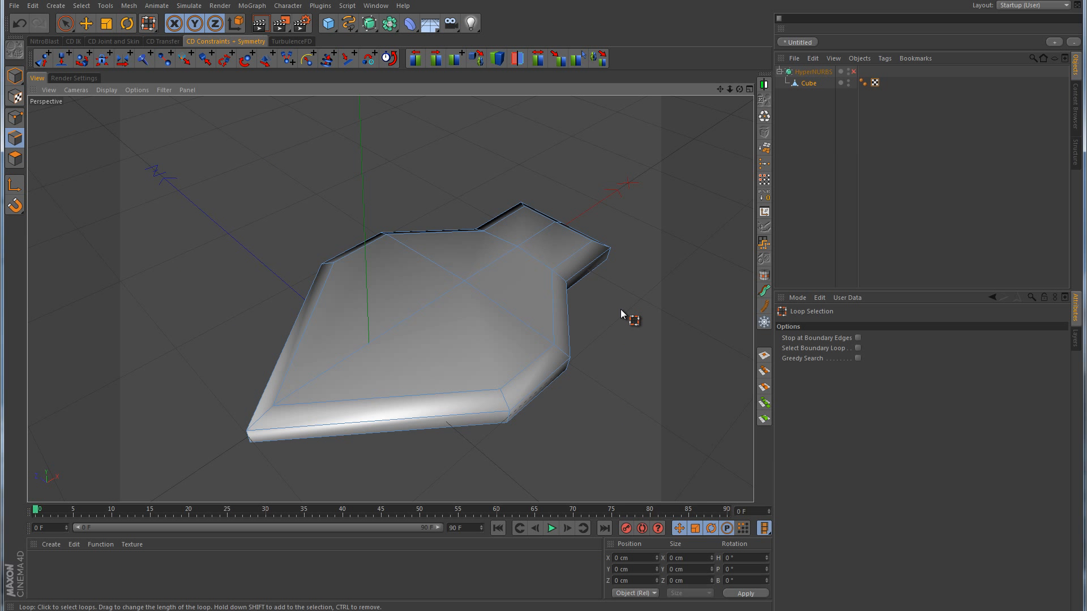
{"action": "left_click", "coordinate": [515, 371]}
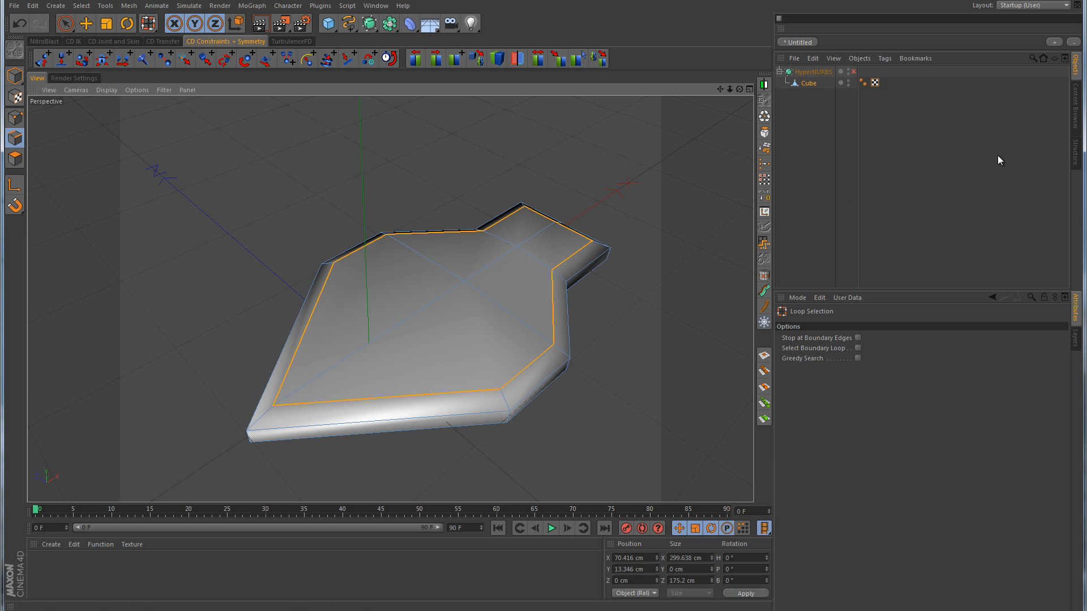
- Turn the HyperNURBS smoothing back on and increase the HyperNURBS weight of the selected top rim loop
{"action": "left_click", "coordinate": [853, 72]}
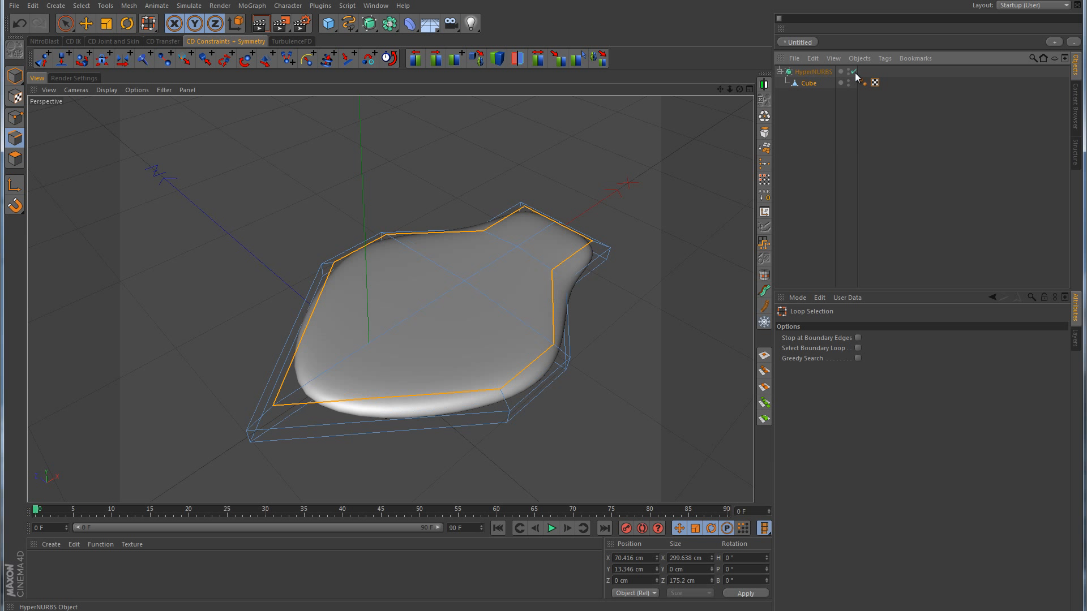
{"action": "left_click", "coordinate": [808, 83]}
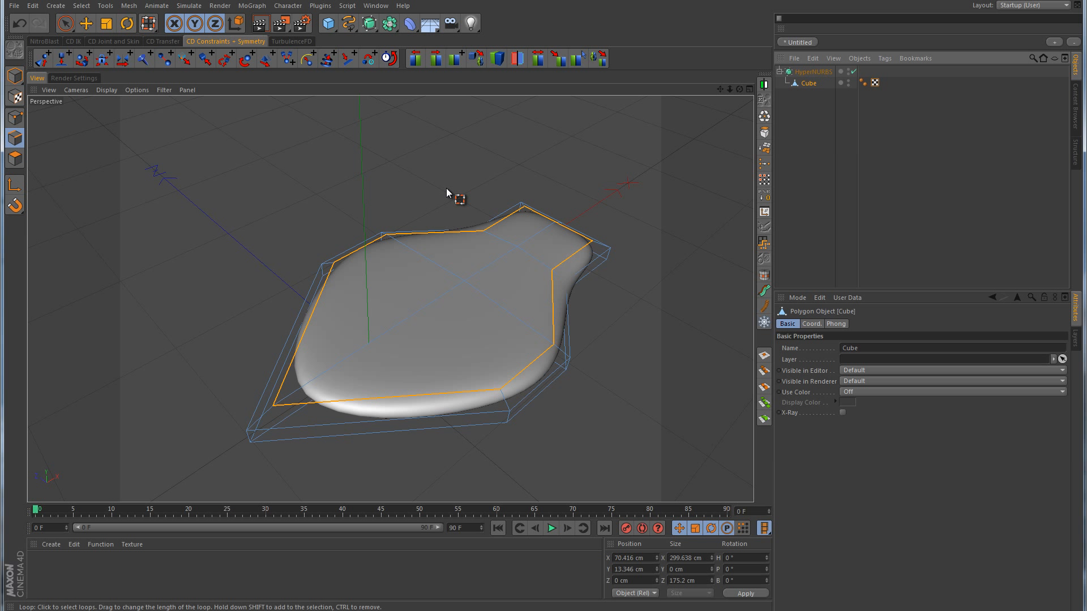
{"action": "left_click", "coordinate": [548, 318]}
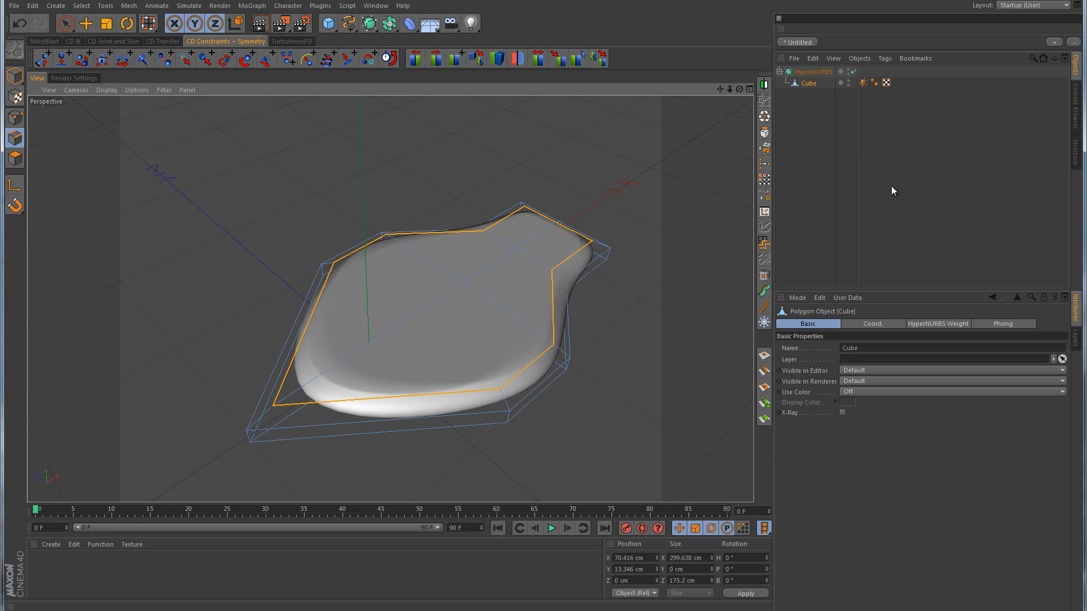
- Examine the HyperNURBS weight colouring and the sharpened top rim from several sides
{"action": "left_click", "coordinate": [864, 83]}
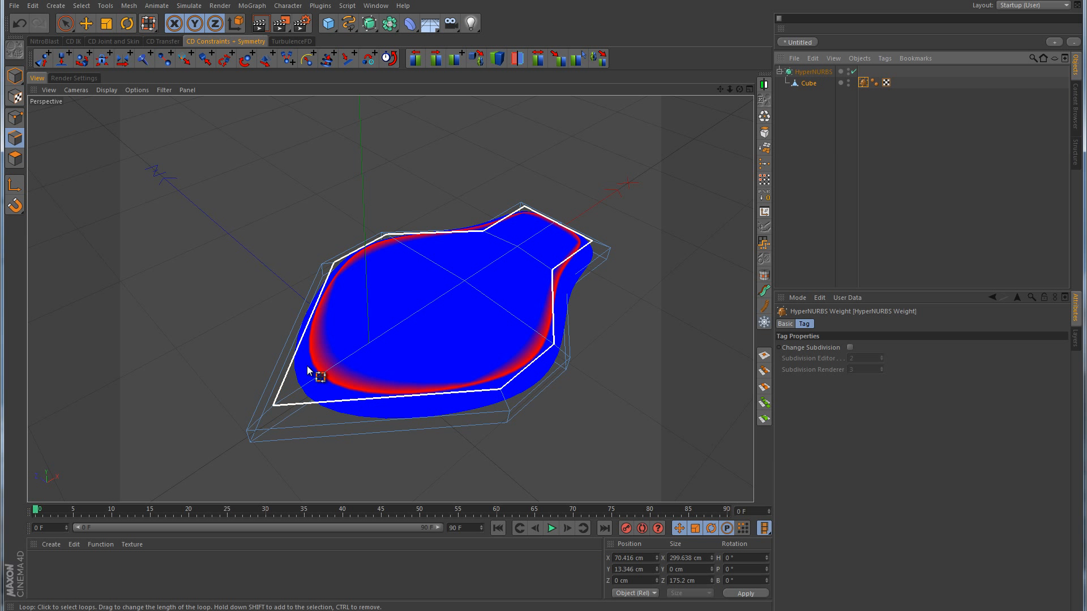
{"action": "left_click", "coordinate": [366, 373]}
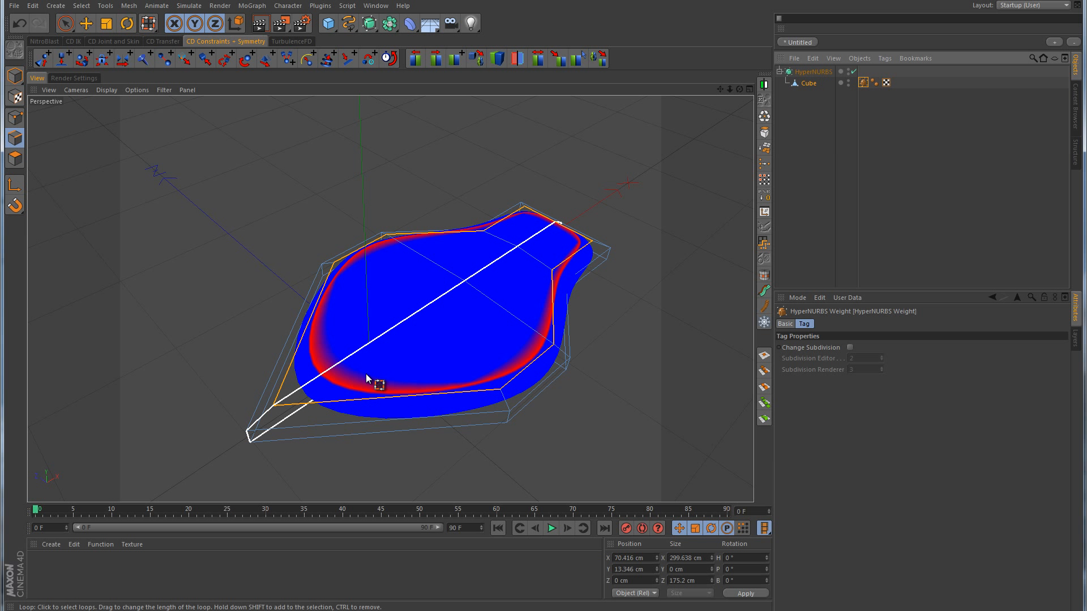
{"action": "left_click", "coordinate": [921, 179]}
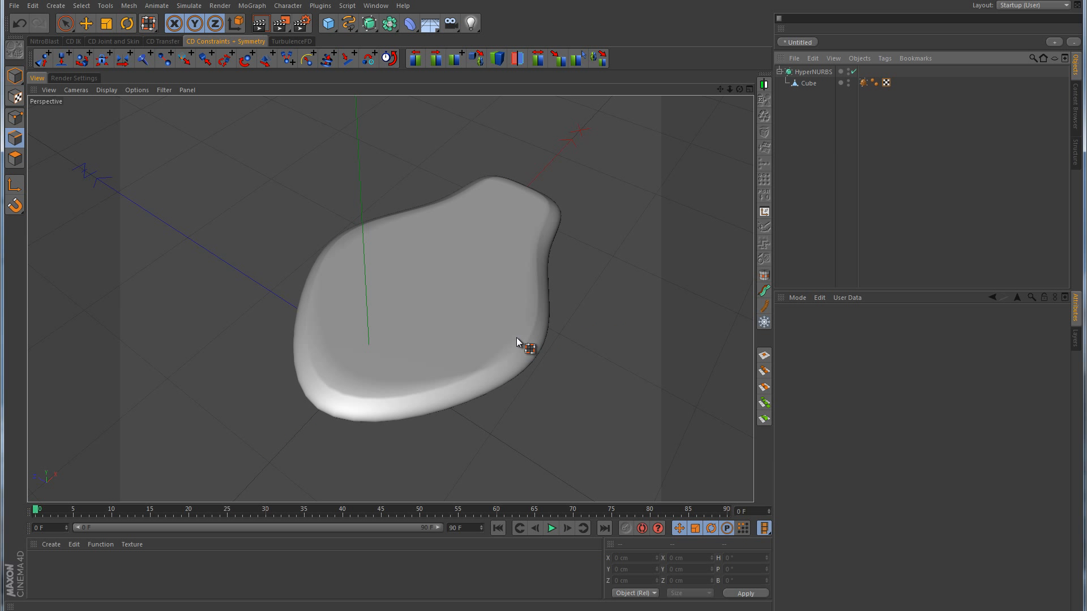
{"action": "mouse_move", "coordinate": [320, 326]}
{"action": "left_mouse_down", "text": "alt"}
{"action": "mouse_move", "coordinate": [505, 283]}
{"action": "mouse_move", "coordinate": [499, 341]}
{"action": "mouse_move", "coordinate": [504, 293]}
{"action": "mouse_move", "coordinate": [376, 269]}
{"action": "mouse_move", "coordinate": [312, 220]}
{"action": "mouse_move", "coordinate": [406, 218]}
{"action": "mouse_move", "coordinate": [337, 329]}
{"action": "left_mouse_up", "text": "alt"}
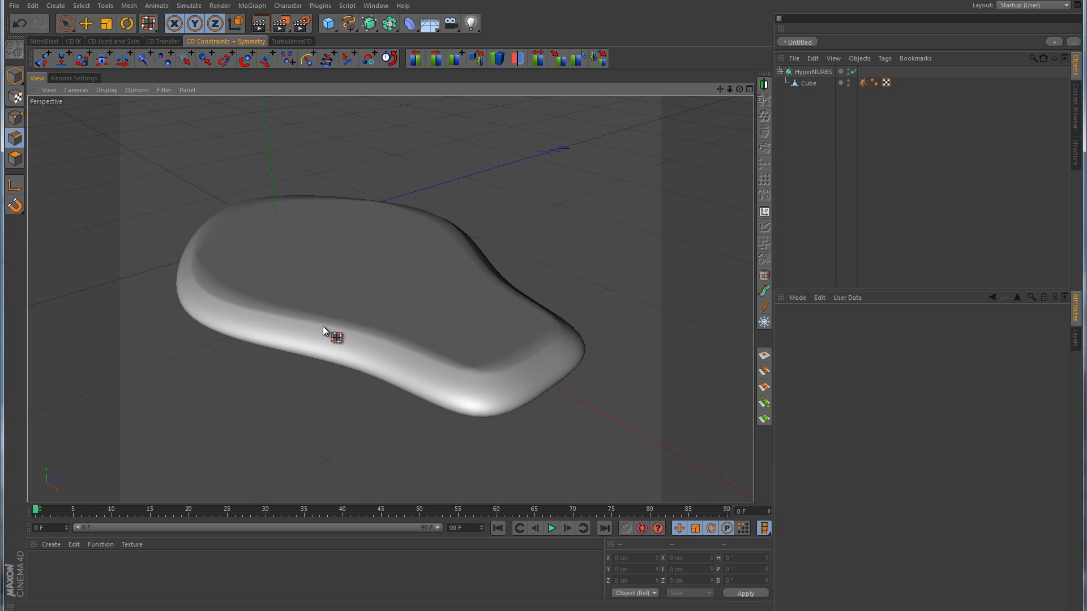
{"action": "left_click_drag", "start_coordinate": [331, 260], "coordinate": [565, 221], "text": "alt"}
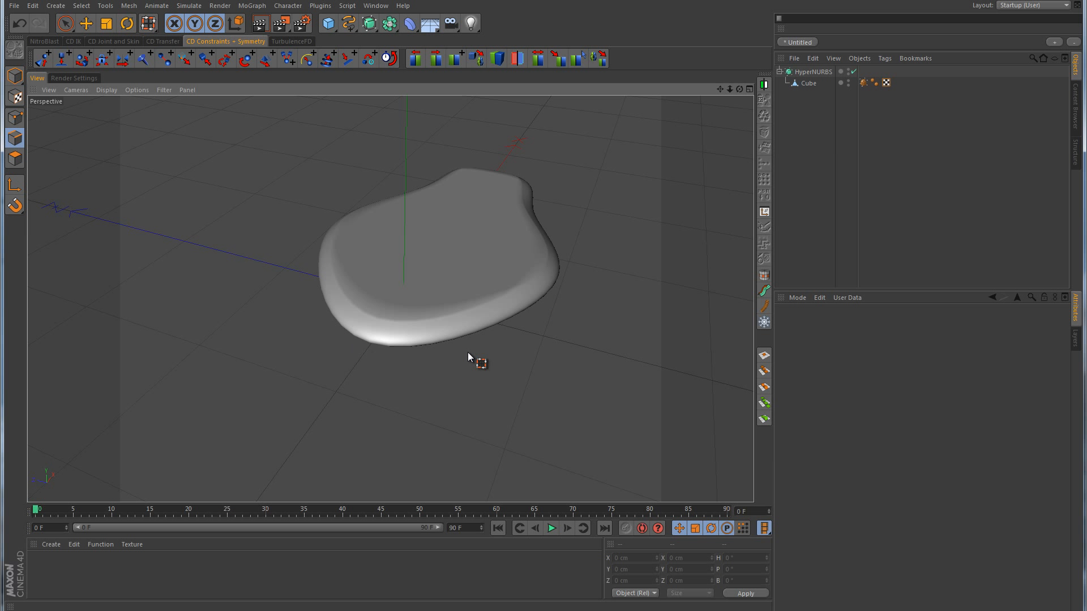
- Select the bevel edge and the vertical edge at the pointed tip of the cube with Live Selection
{"action": "left_click", "coordinate": [809, 83]}
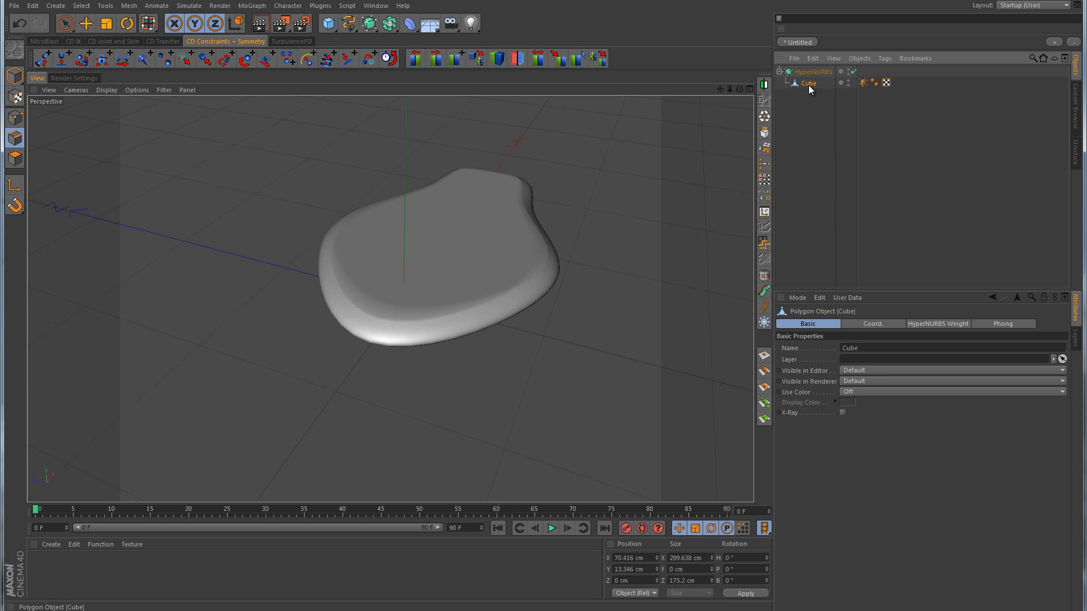
{"action": "left_click", "coordinate": [66, 25]}
{"action": "left_click", "coordinate": [346, 367]}
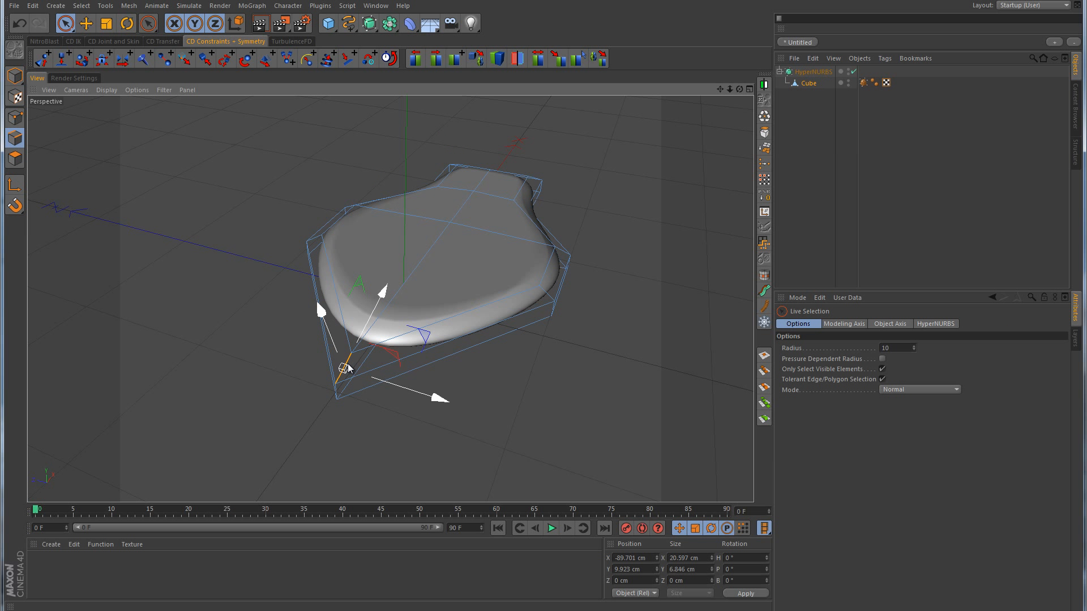
{"action": "left_click_drag", "start_coordinate": [346, 366], "coordinate": [499, 328], "text": "alt"}
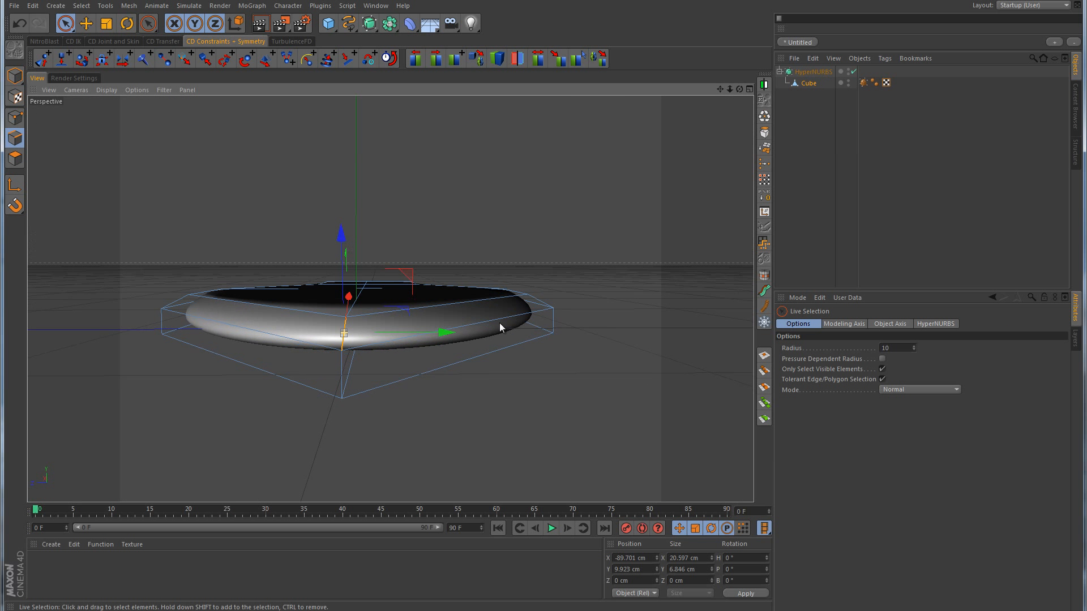
{"action": "left_click", "coordinate": [347, 373], "text": "shift"}
{"action": "left_click_drag", "start_coordinate": [364, 378], "coordinate": [386, 422], "text": "alt"}
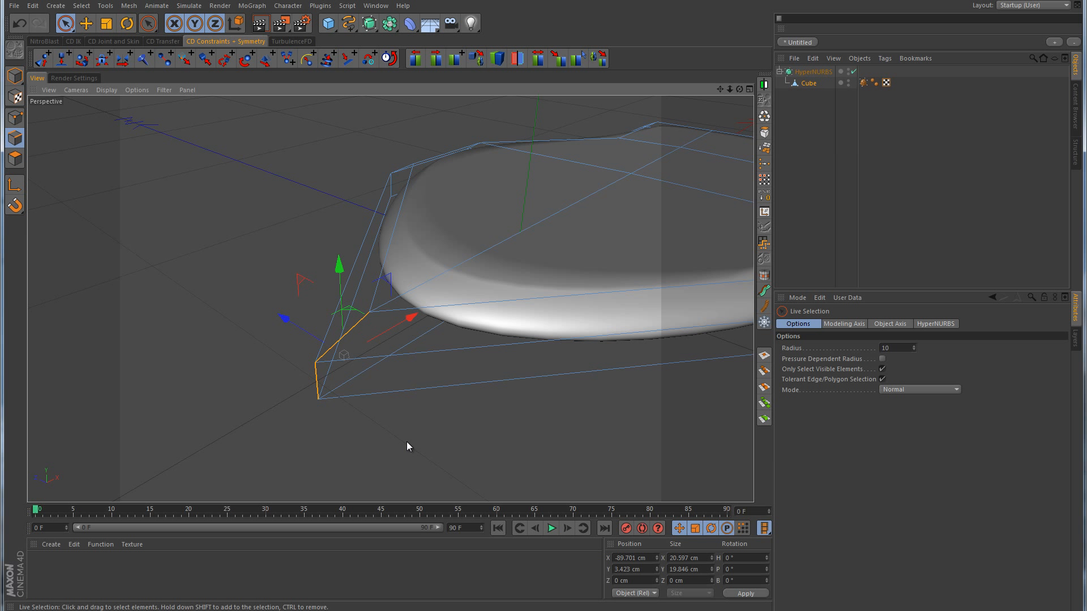
- Increase the HyperNURBS weight of the selected tip edges to sharpen the point
{"action": "key", "text": "period"}
{"action": "left_click_drag", "start_coordinate": [545, 312], "coordinate": [557, 307]}
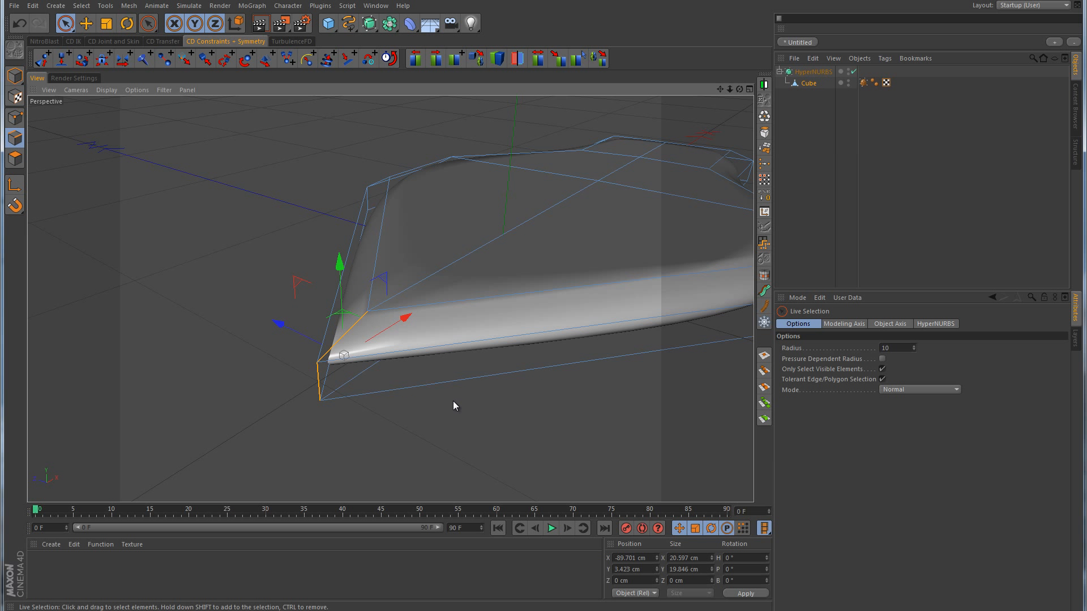
{"action": "left_click_drag", "start_coordinate": [453, 405], "coordinate": [497, 332], "text": "alt"}
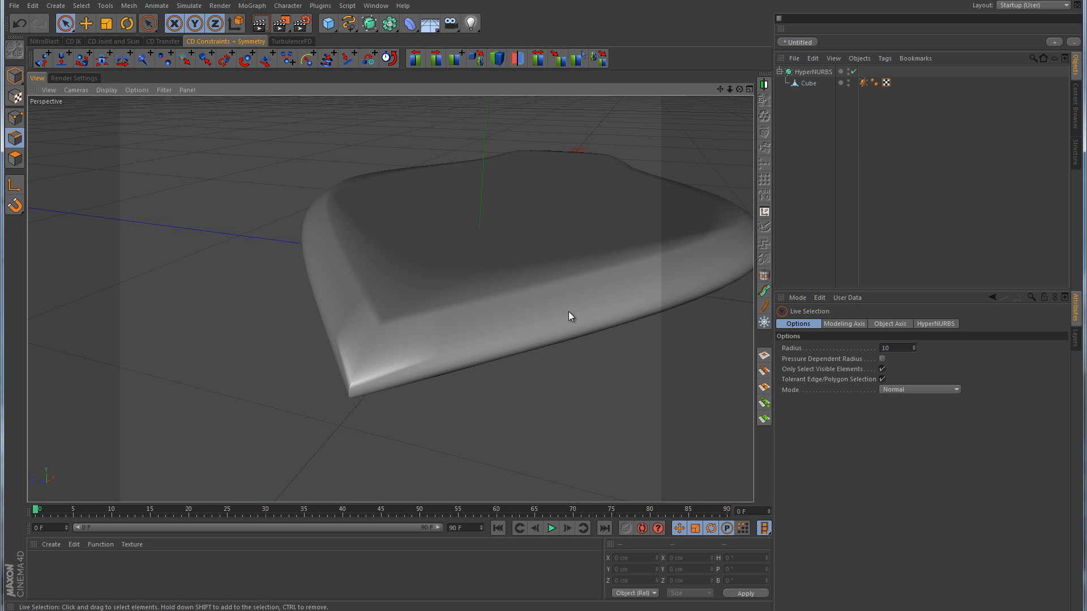
- Loop-select the outer edges running around the cube below the top bevel, keeping Live Selection as the active tool
{"action": "left_click", "coordinate": [808, 83]}
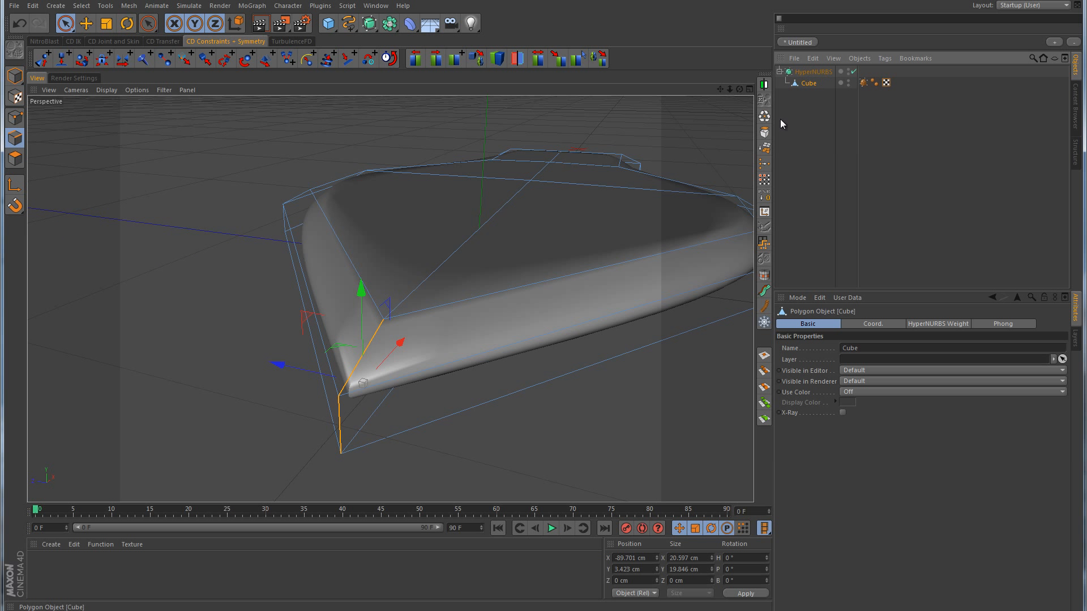
{"action": "left_click", "coordinate": [535, 342]}
{"action": "left_click_drag", "start_coordinate": [535, 342], "coordinate": [536, 315], "text": "alt"}
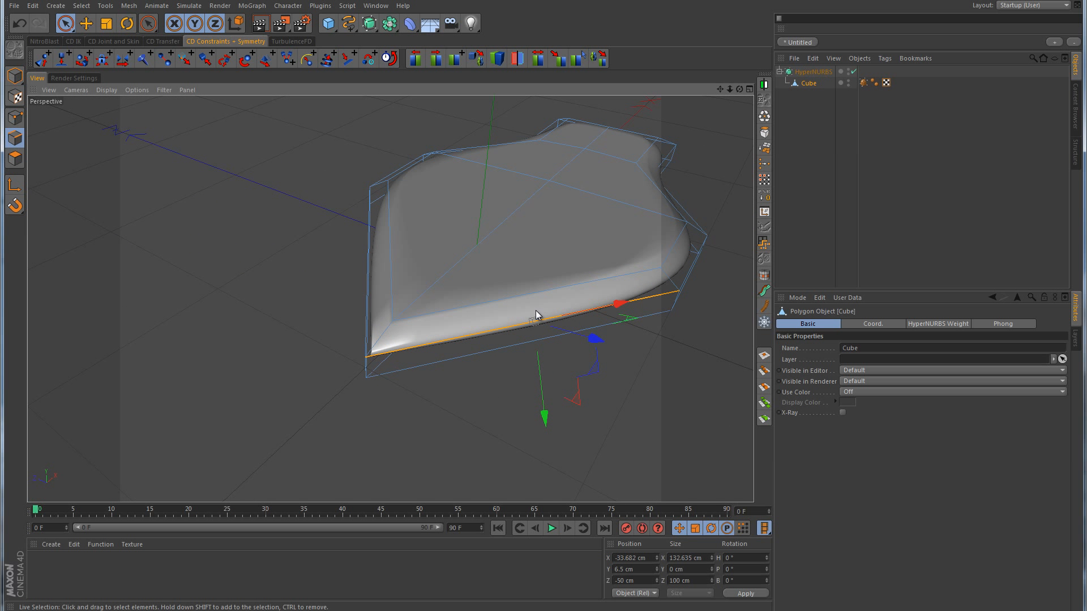
{"action": "key", "text": "u"}
{"action": "key", "text": "l"}
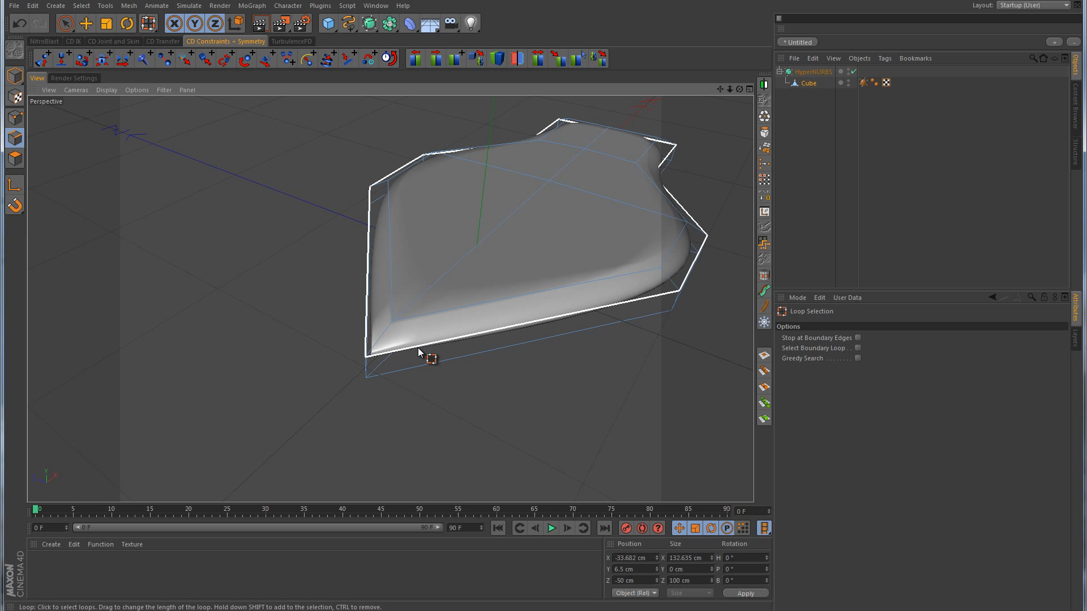
{"action": "left_click", "coordinate": [419, 352]}
{"action": "left_click_drag", "start_coordinate": [526, 403], "coordinate": [501, 422], "text": "alt"}
{"action": "key", "text": "space"}
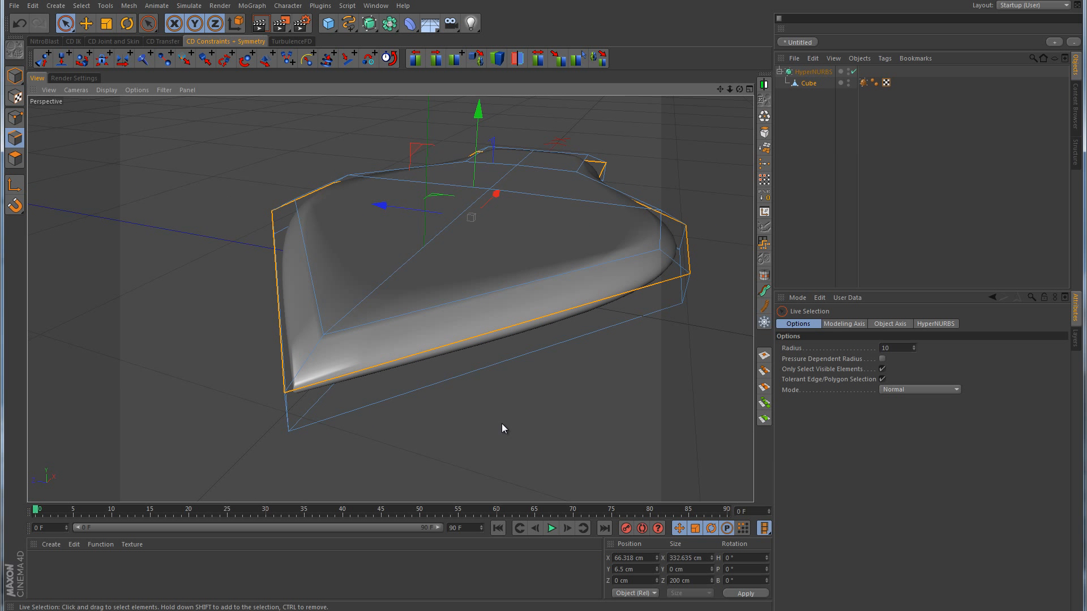
- Increase the HyperNURBS weight of the outer edge loop slightly and deselect the object
{"action": "key", "text": "period"}
{"action": "left_click_drag", "start_coordinate": [547, 314], "coordinate": [553, 312]}
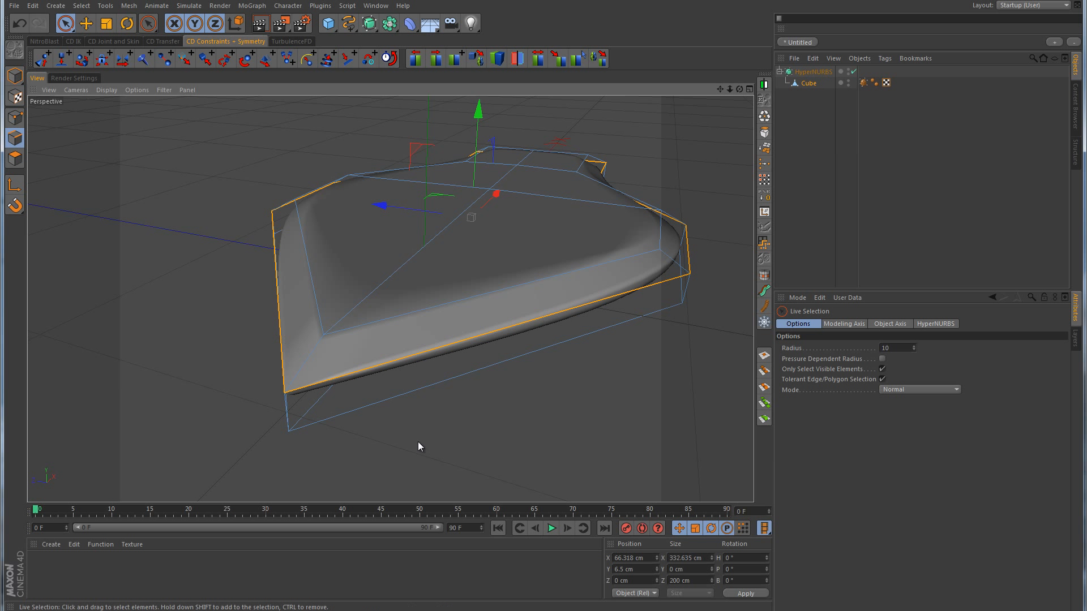
{"action": "key", "text": "ctrl+shift+a"}
{"action": "scroll", "coordinate": [625, 207], "scroll_direction": "down", "scroll_amount": 3}
{"action": "left_click_drag", "start_coordinate": [625, 207], "coordinate": [578, 277], "text": "alt"}
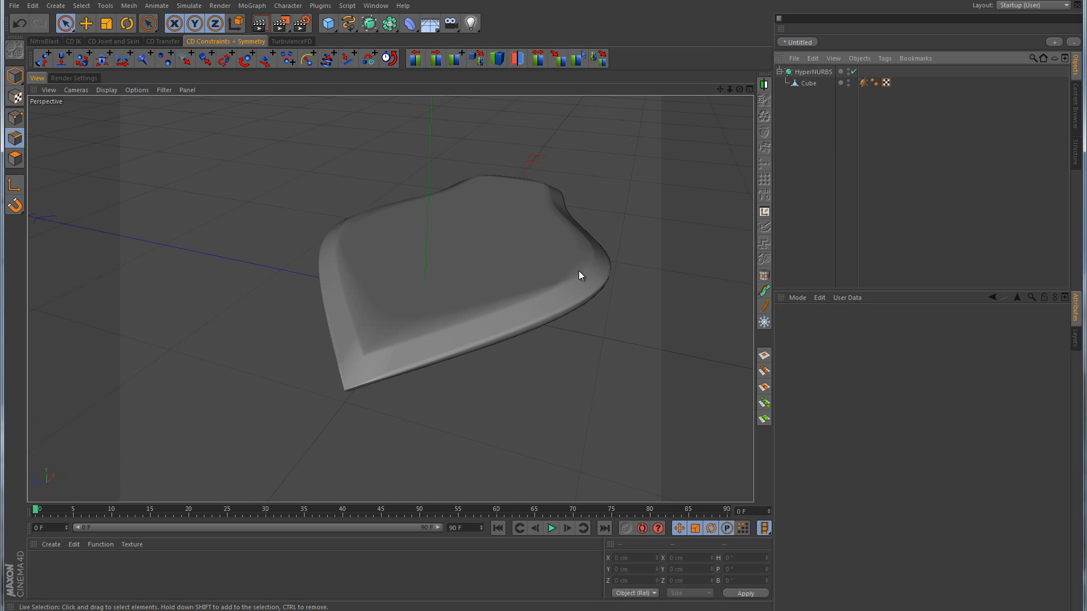
- Examine the HyperNURBS weight colouring on the tip and both edge loops
{"action": "left_click", "coordinate": [863, 82]}
{"action": "mouse_move", "coordinate": [608, 270]}
{"action": "left_mouse_down", "text": "alt"}
{"action": "mouse_move", "coordinate": [548, 219]}
{"action": "mouse_move", "coordinate": [606, 266]}
{"action": "left_mouse_up", "text": "alt"}
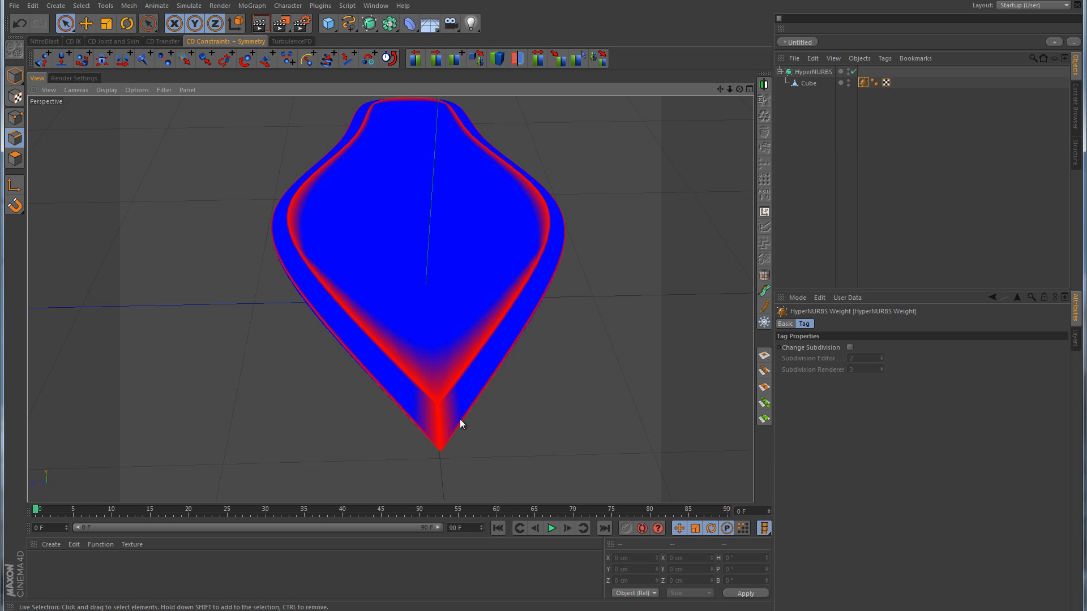
{"action": "left_click_drag", "start_coordinate": [444, 387], "coordinate": [492, 198], "text": "alt"}
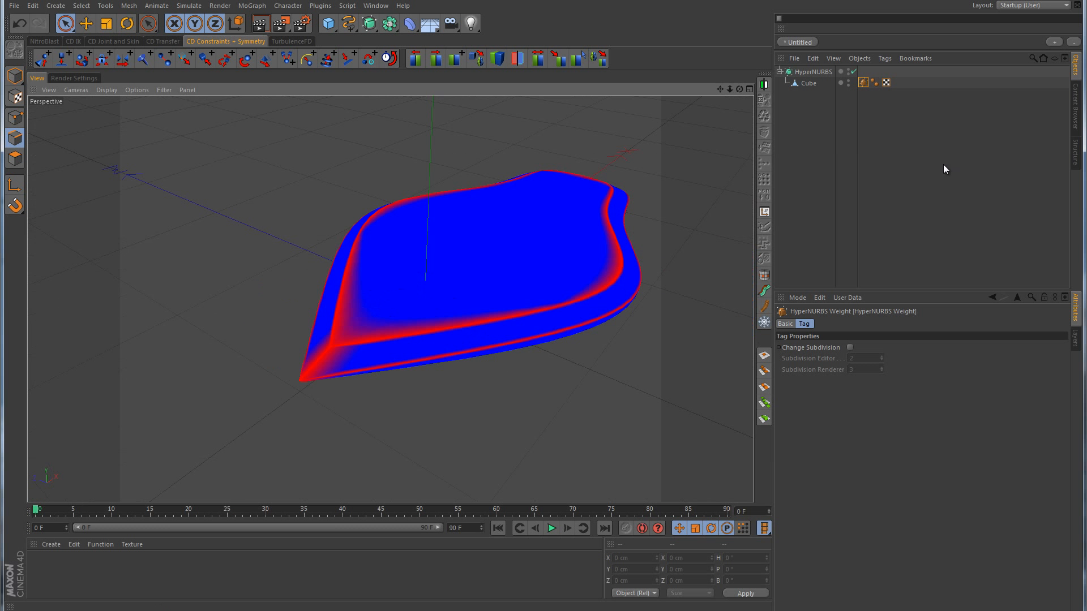
{"action": "left_click", "coordinate": [940, 168]}
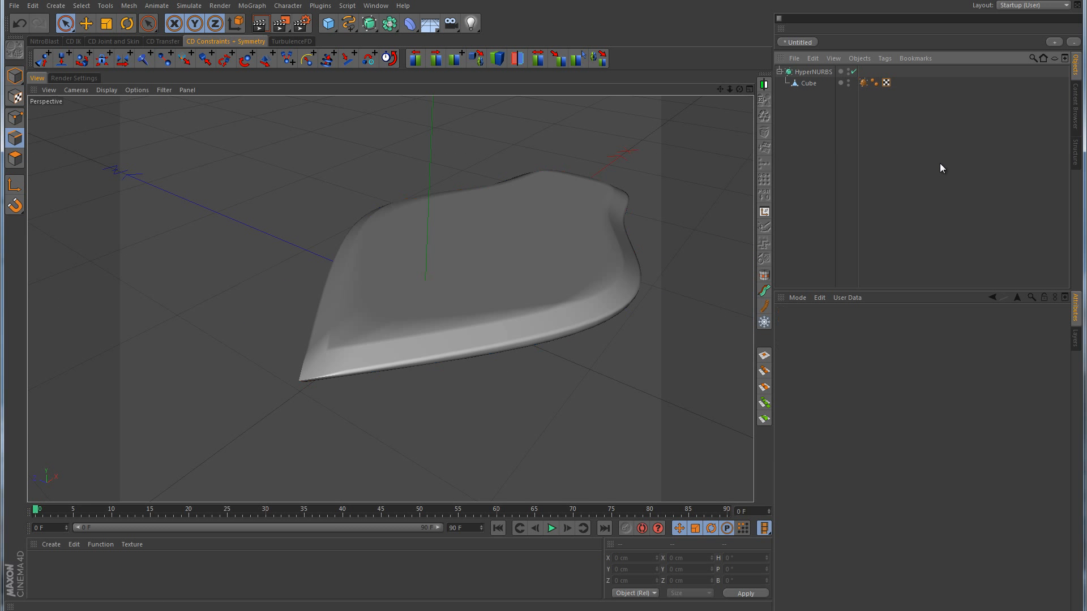
- Live-select the bevel and vertical edges at the two widest corners on one side of the cube
{"action": "left_click", "coordinate": [815, 83]}
{"action": "left_click", "coordinate": [68, 26]}
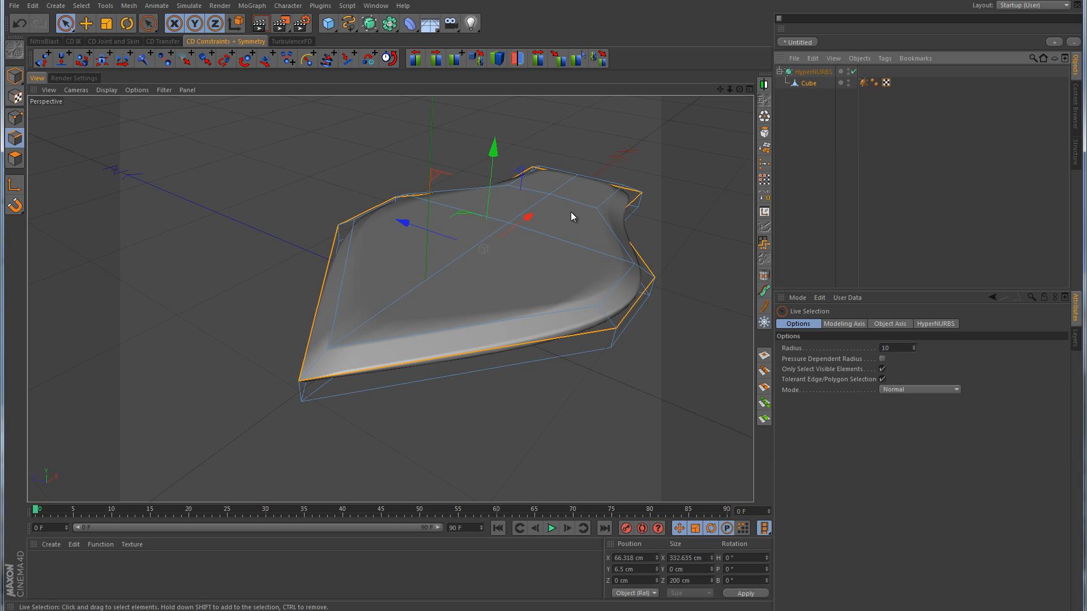
{"action": "left_click_drag", "start_coordinate": [571, 211], "coordinate": [447, 295], "text": "alt"}
{"action": "right_click_drag", "start_coordinate": [447, 295], "coordinate": [518, 288], "text": "alt"}
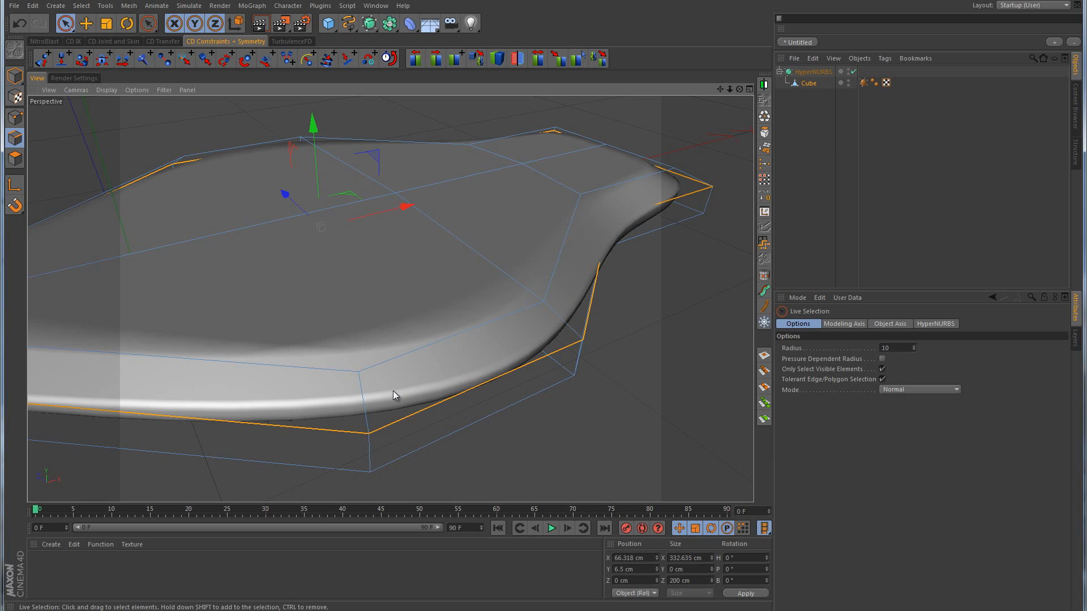
{"action": "left_click", "coordinate": [364, 407]}
{"action": "left_click_drag", "start_coordinate": [370, 453], "coordinate": [636, 414], "text": "alt"}
{"action": "middle_click_drag", "start_coordinate": [636, 415], "coordinate": [487, 327], "text": "alt"}
{"action": "left_click", "coordinate": [463, 342], "text": "shift"}
{"action": "left_click", "coordinate": [462, 396], "text": "shift"}
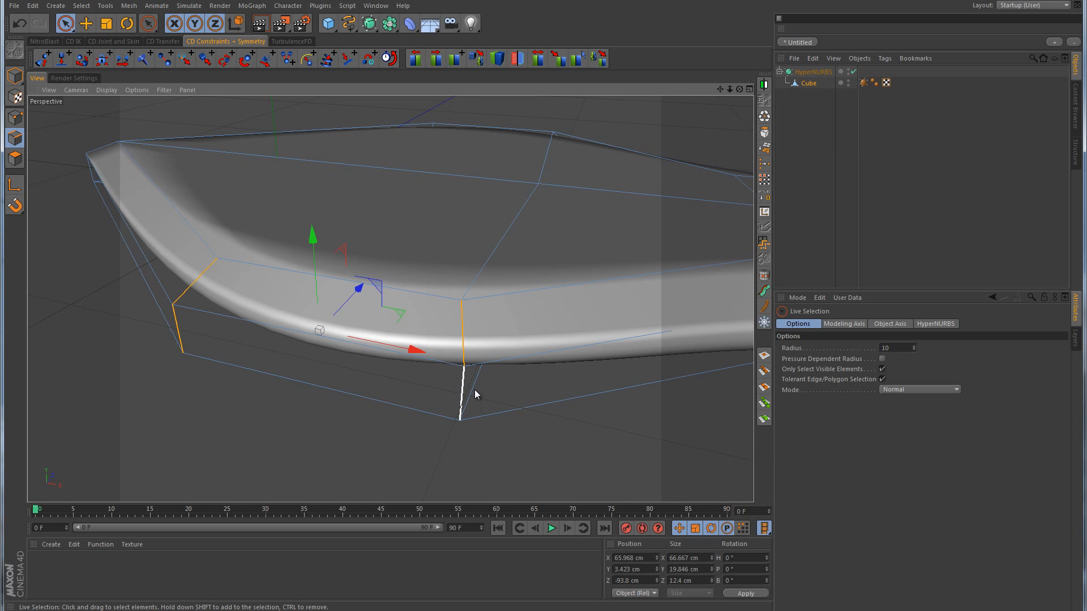
- Add the matching bevel and vertical corner edges on the opposite side to the selection
{"action": "left_click_drag", "start_coordinate": [474, 390], "coordinate": [544, 312], "text": "alt"}
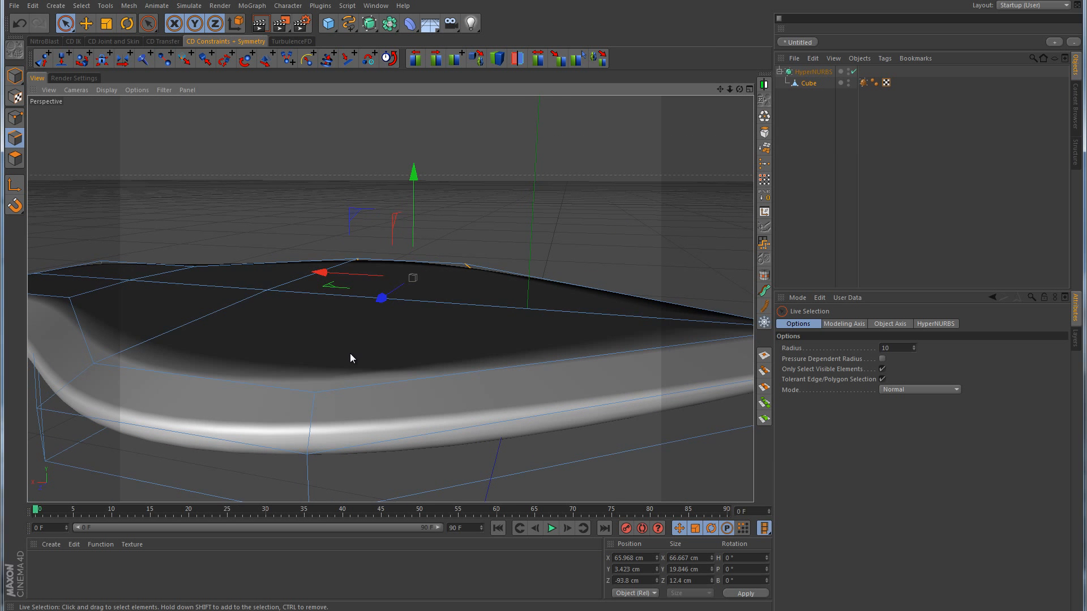
{"action": "scroll", "coordinate": [350, 355], "scroll_direction": "down", "scroll_amount": 3}
{"action": "left_click_drag", "start_coordinate": [324, 397], "coordinate": [329, 436], "text": "shift"}
{"action": "left_click_drag", "start_coordinate": [138, 377], "coordinate": [126, 410], "text": "shift"}
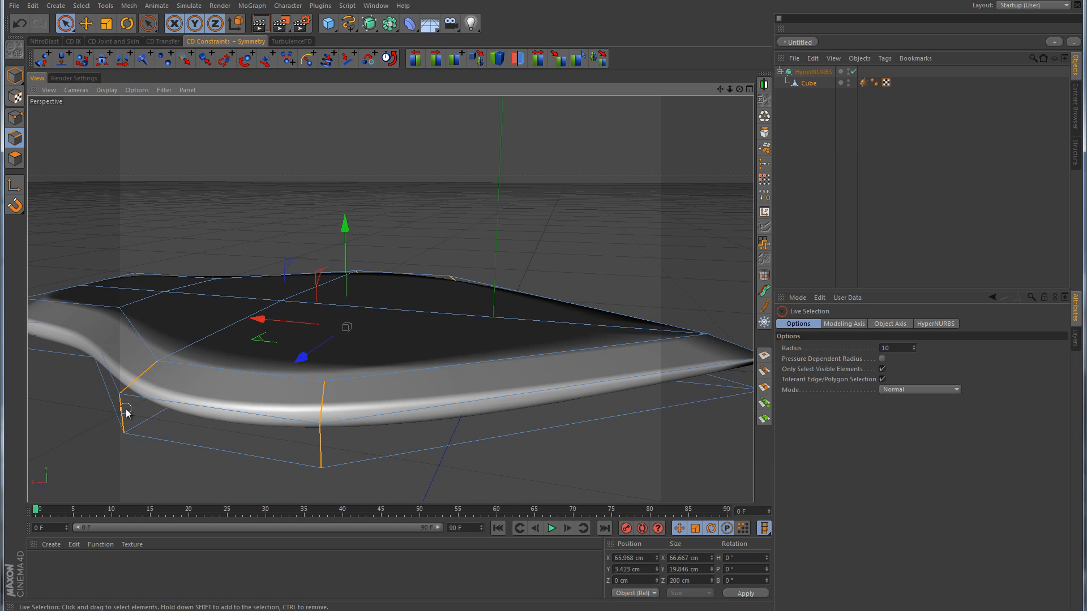
{"action": "left_click_drag", "start_coordinate": [477, 347], "coordinate": [366, 370], "text": "alt"}
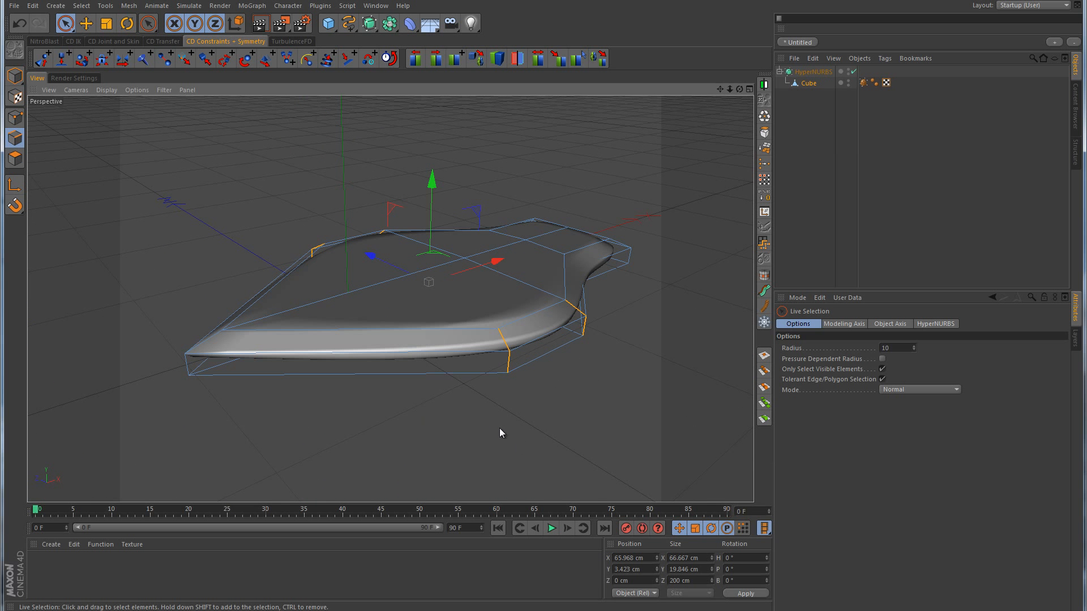
- Raise the HyperNURBS weight of the selected corner edges to 1.00 and deselect the object
{"action": "left_click_drag", "start_coordinate": [544, 313], "coordinate": [549, 313]}
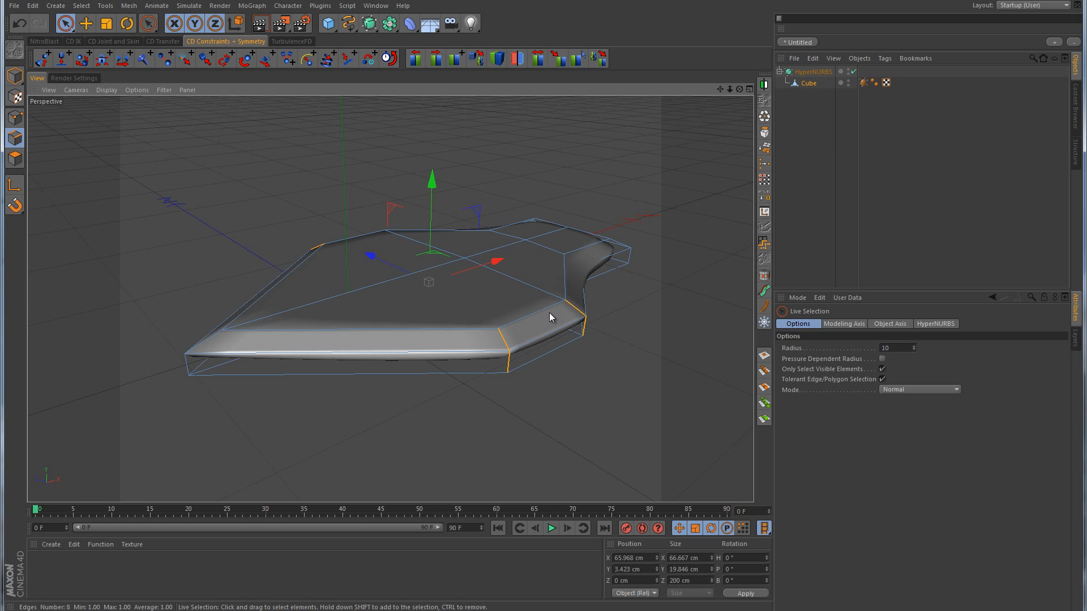
{"action": "left_click", "coordinate": [902, 223]}
{"action": "left_click_drag", "start_coordinate": [589, 213], "coordinate": [592, 284], "text": "alt"}
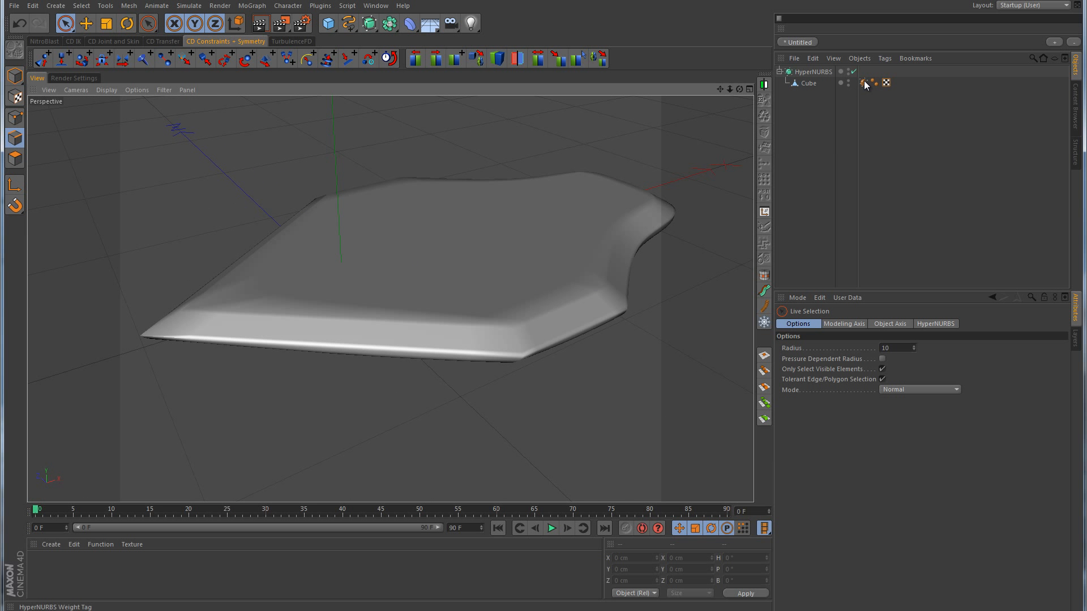
- Deselect the neck-side corner edges on both sides and reset the remaining tip-side corner edges' HyperNURBS weight to 0
{"action": "left_click", "coordinate": [809, 83]}
{"action": "left_click", "coordinate": [66, 24]}
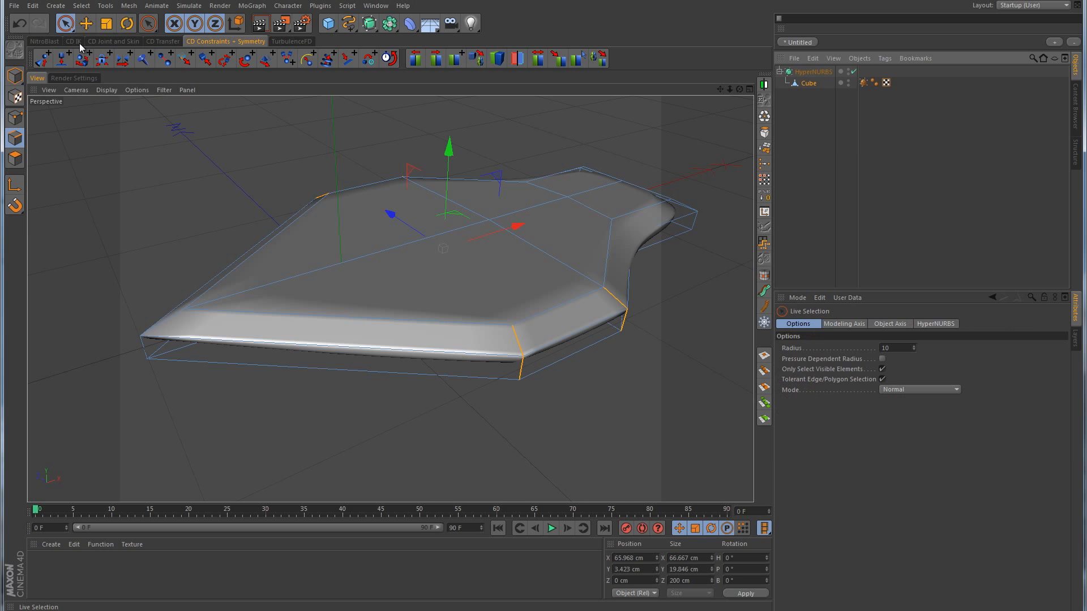
{"action": "left_click_drag", "start_coordinate": [622, 327], "coordinate": [631, 297], "text": "ctrl"}
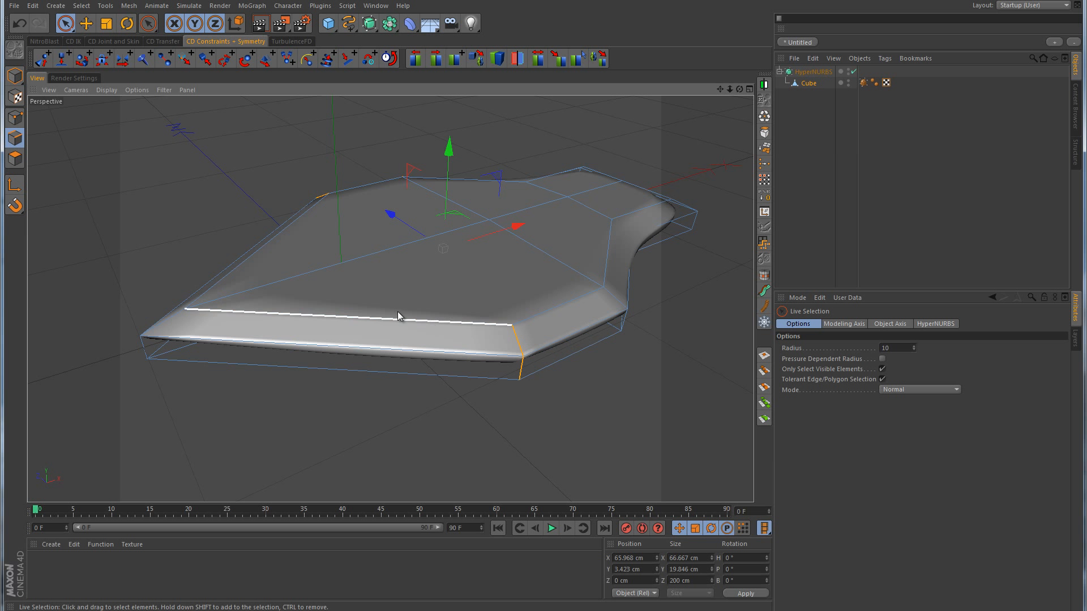
{"action": "left_click_drag", "start_coordinate": [382, 297], "coordinate": [677, 307], "text": "alt"}
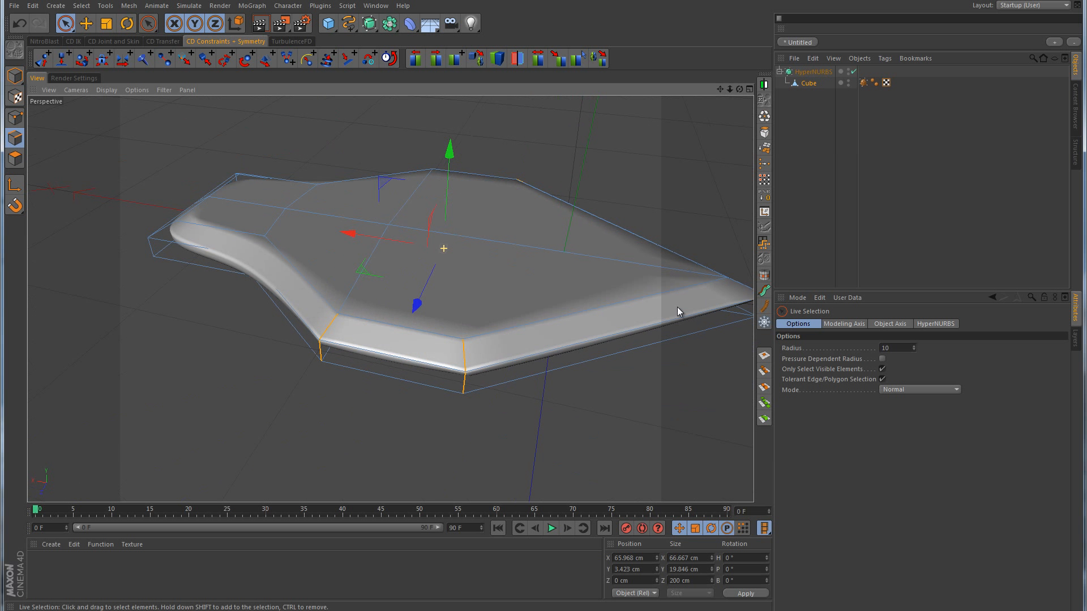
{"action": "left_click", "coordinate": [321, 359], "text": "ctrl"}
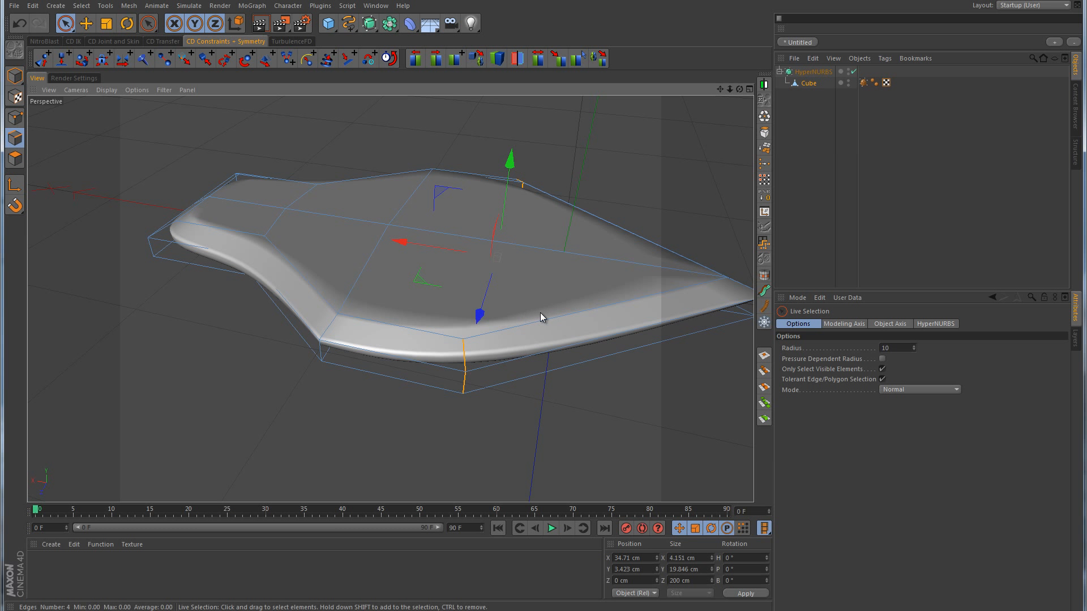
{"action": "left_click", "coordinate": [1003, 200]}
- Examine the shading around the sharpened tip, side corners and bevel from several angles
{"action": "scroll", "coordinate": [599, 255], "scroll_direction": "down", "scroll_amount": 3}
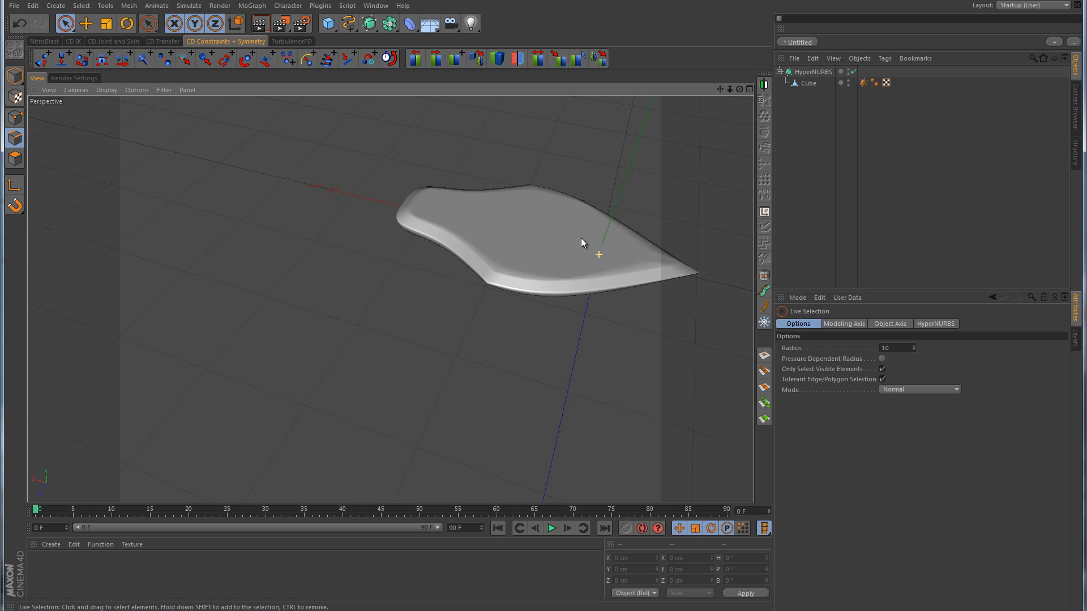
{"action": "left_click_drag", "start_coordinate": [581, 242], "coordinate": [390, 135], "text": "alt"}
{"action": "scroll", "coordinate": [530, 283], "scroll_direction": "up", "scroll_amount": 5}
{"action": "left_click_drag", "start_coordinate": [534, 300], "coordinate": [559, 349], "text": "alt"}
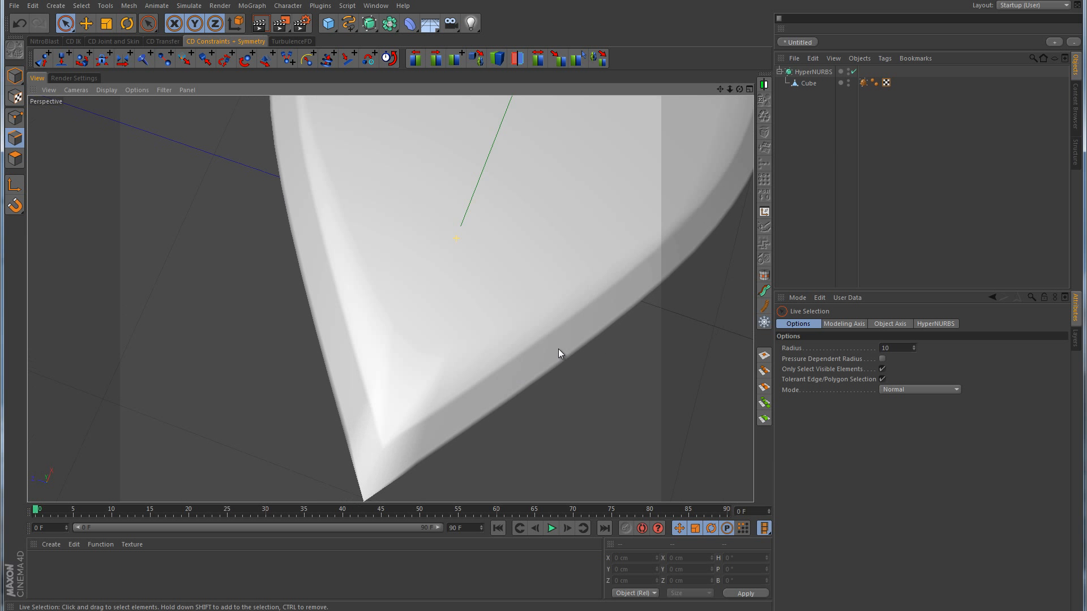
{"action": "scroll", "coordinate": [522, 367], "scroll_direction": "down", "scroll_amount": 5}
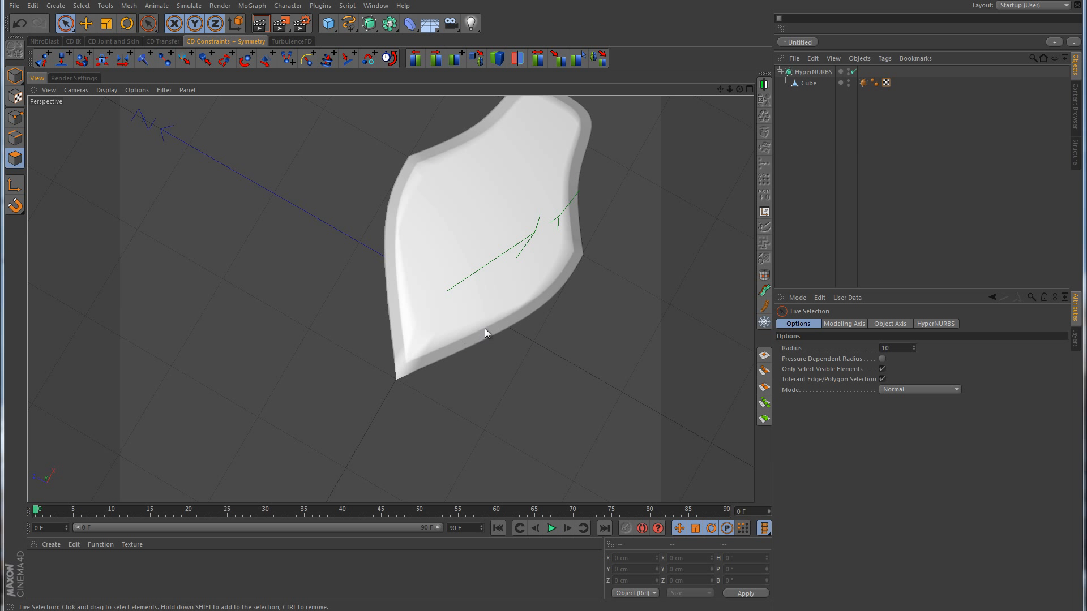
{"action": "left_click_drag", "start_coordinate": [490, 373], "coordinate": [517, 235], "text": "alt"}
{"action": "right_click_drag", "start_coordinate": [480, 324], "coordinate": [560, 296], "text": "alt"}
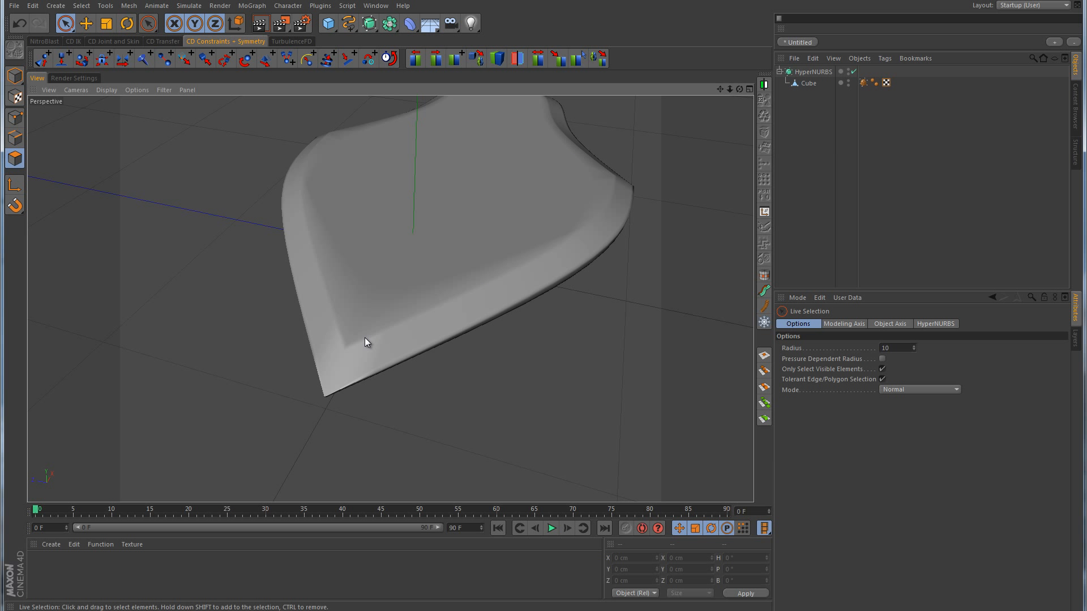
- Set the Phong Angle of the cube's Phong tag to 25°
{"action": "left_click", "coordinate": [875, 83]}
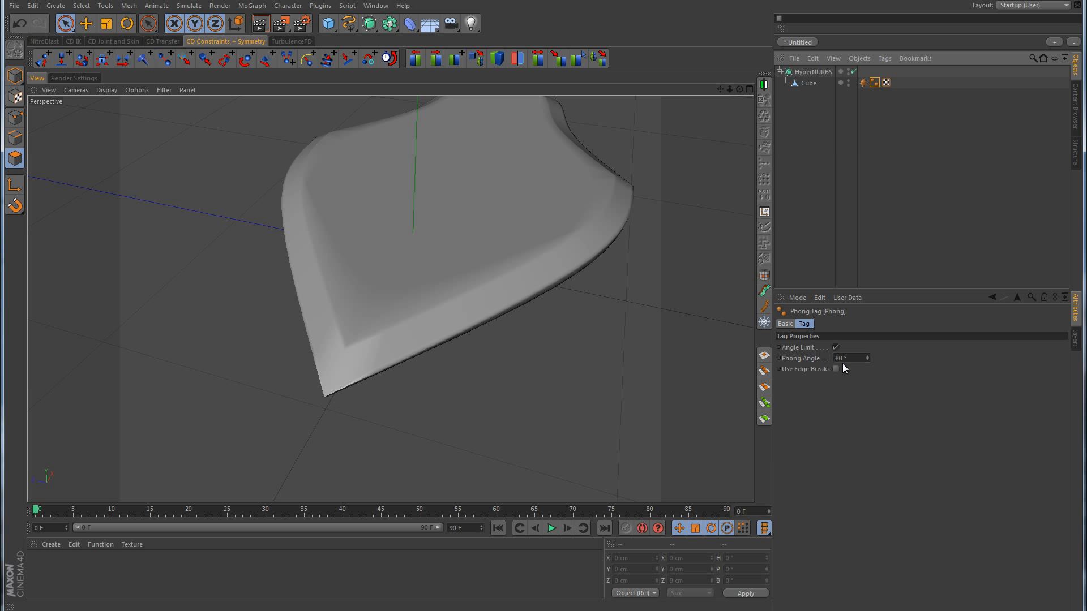
{"action": "left_click_drag", "start_coordinate": [512, 321], "coordinate": [510, 397], "text": "alt"}
{"action": "left_click_drag", "start_coordinate": [868, 358], "coordinate": [869, 358]}
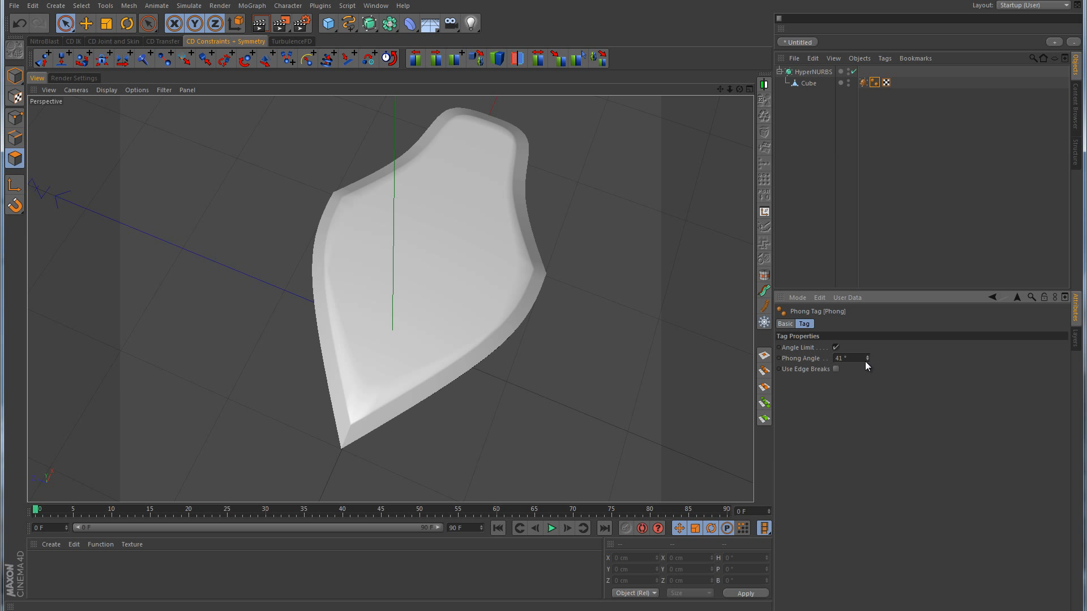
{"action": "left_click", "coordinate": [867, 360]}
{"action": "left_click_drag", "start_coordinate": [868, 361], "coordinate": [868, 361]}
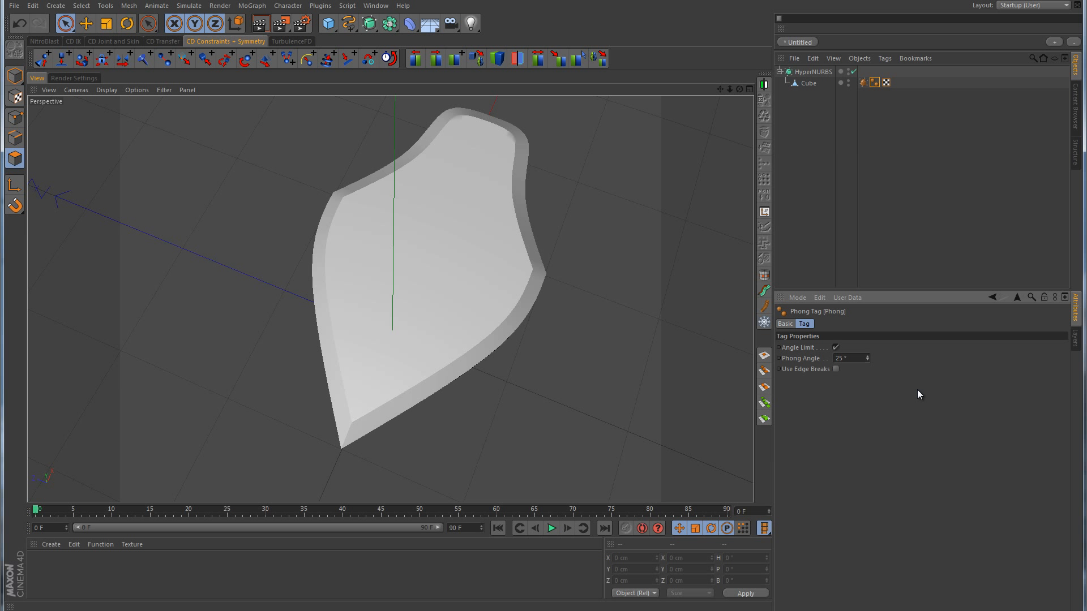
- Examine the HyperNURBS subdivision mesh and the shading of the rounded neck end
{"action": "left_click_drag", "start_coordinate": [585, 347], "coordinate": [571, 328], "text": "alt"}
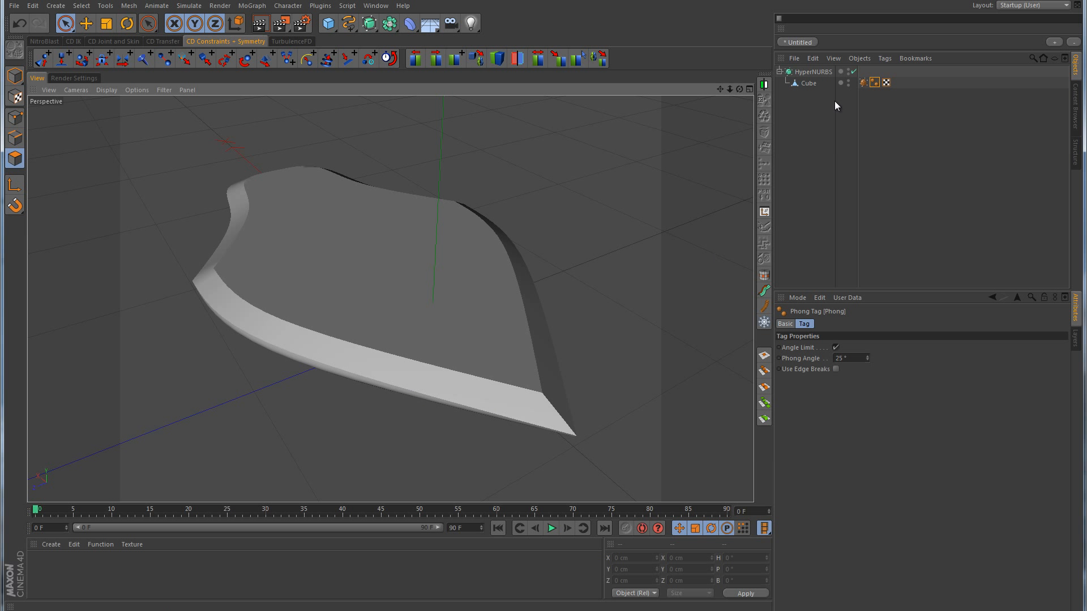
{"action": "left_click", "coordinate": [819, 71]}
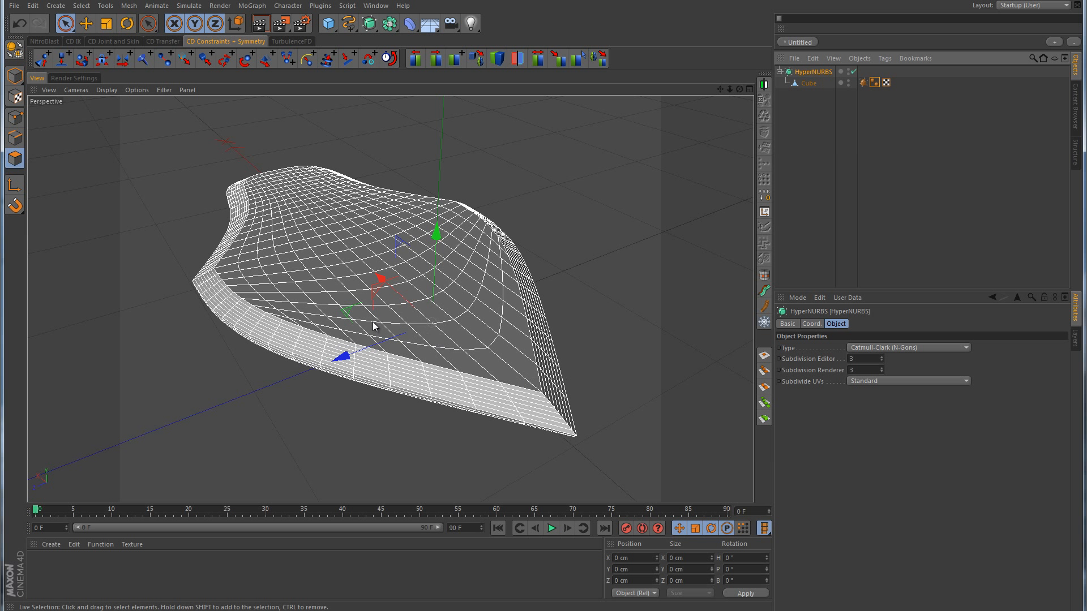
{"action": "left_click_drag", "start_coordinate": [619, 337], "coordinate": [467, 253], "text": "alt"}
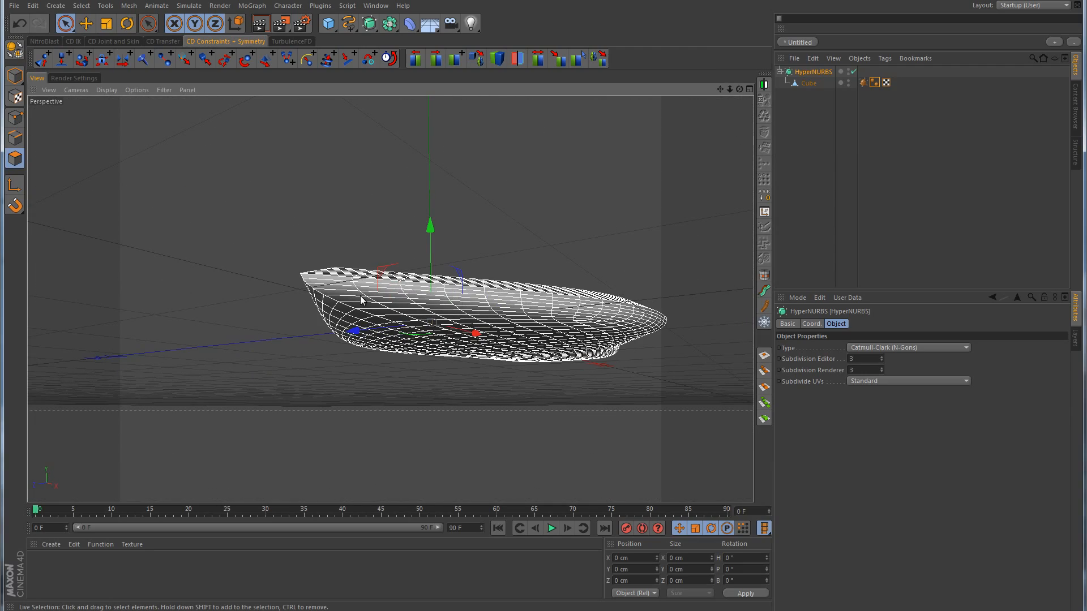
{"action": "left_click_drag", "start_coordinate": [523, 217], "coordinate": [610, 229], "text": "alt"}
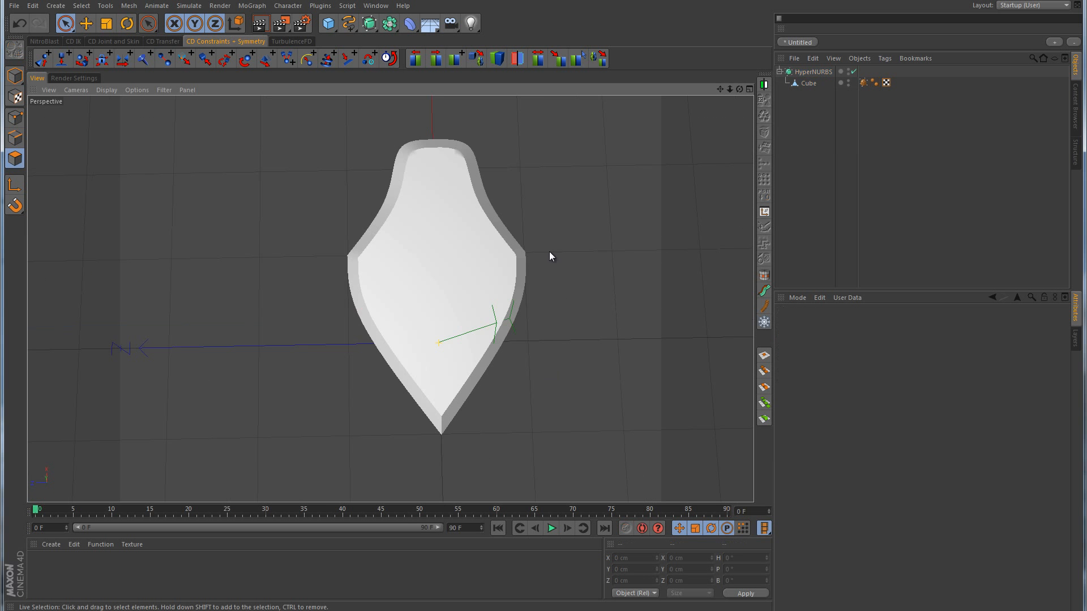
{"action": "left_click_drag", "start_coordinate": [549, 251], "coordinate": [554, 261], "text": "alt"}
{"action": "middle_click_drag", "start_coordinate": [553, 261], "coordinate": [553, 346], "text": "alt"}
{"action": "right_click_drag", "start_coordinate": [510, 281], "coordinate": [610, 265], "text": "alt"}
{"action": "middle_click_drag", "start_coordinate": [503, 238], "coordinate": [568, 262], "text": "alt"}
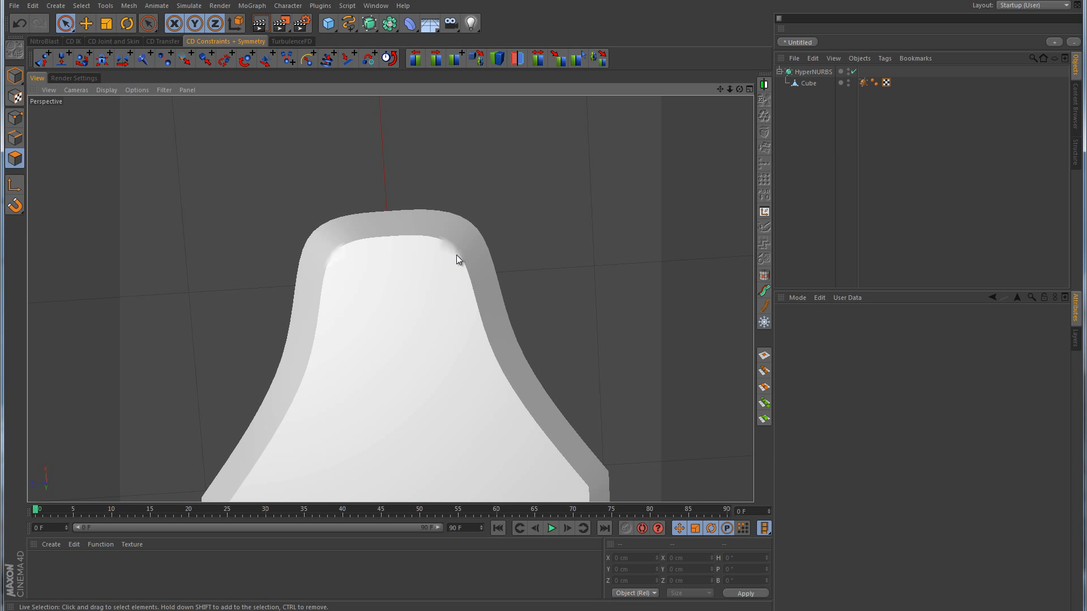
- Set the Phong tag's Phong Angle to 24° to clean up the neck corner shading
{"action": "left_click", "coordinate": [874, 82]}
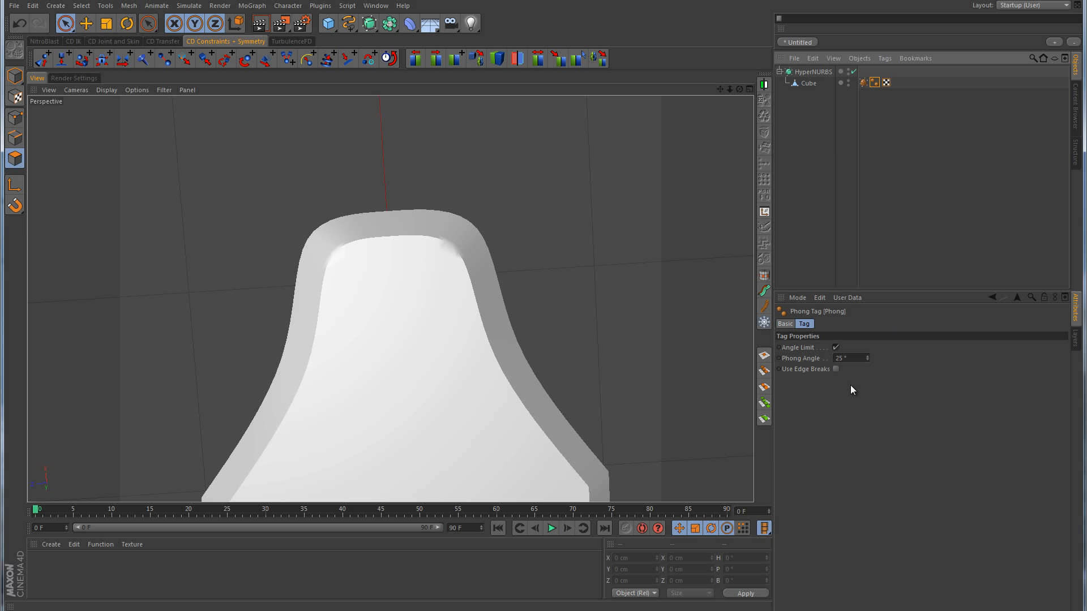
{"action": "left_click", "coordinate": [868, 360]}
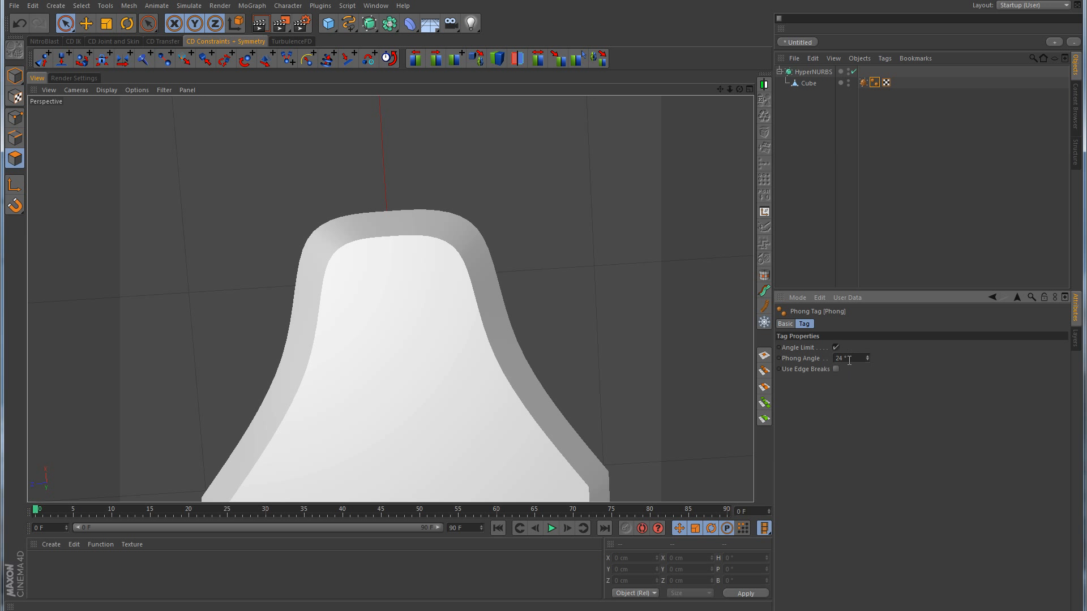
{"action": "left_click_drag", "start_coordinate": [623, 352], "coordinate": [545, 338], "text": "alt"}
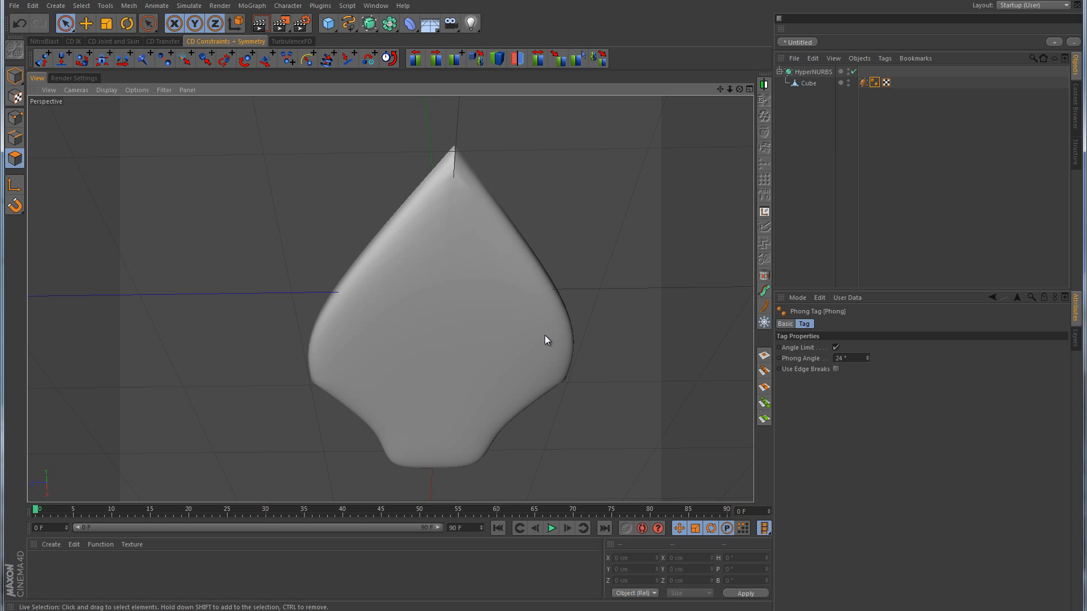
- Lower the Phong Angle to 14° to test the shading on the model's underside
{"action": "left_click", "coordinate": [868, 360]}
{"action": "left_click", "coordinate": [868, 360]}
{"action": "left_click", "coordinate": [868, 360]}
{"action": "left_click", "coordinate": [868, 360]}
{"action": "left_click", "coordinate": [868, 360]}
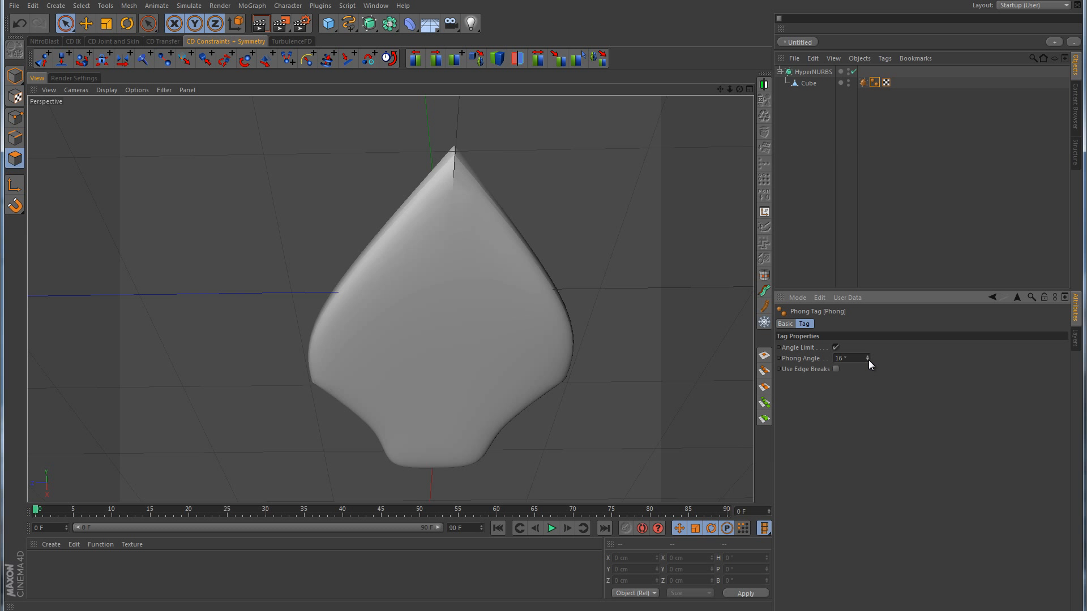
{"action": "left_click", "coordinate": [868, 360]}
- Lower the Phong Angle to 0° to test fully faceted shading
{"action": "left_click_drag", "start_coordinate": [665, 240], "coordinate": [693, 315], "text": "alt"}
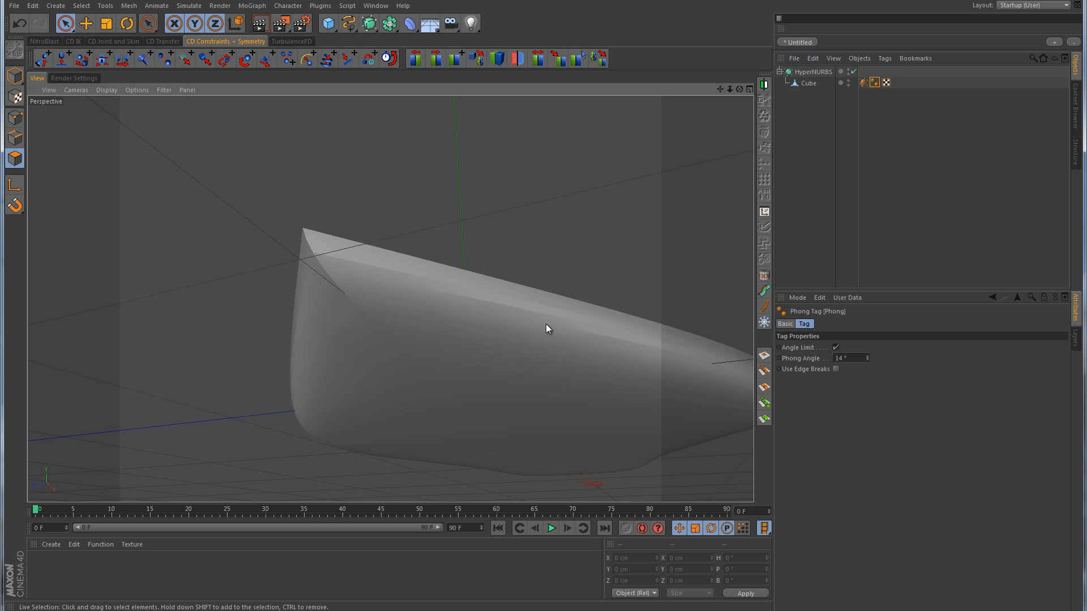
{"action": "left_click", "coordinate": [868, 360]}
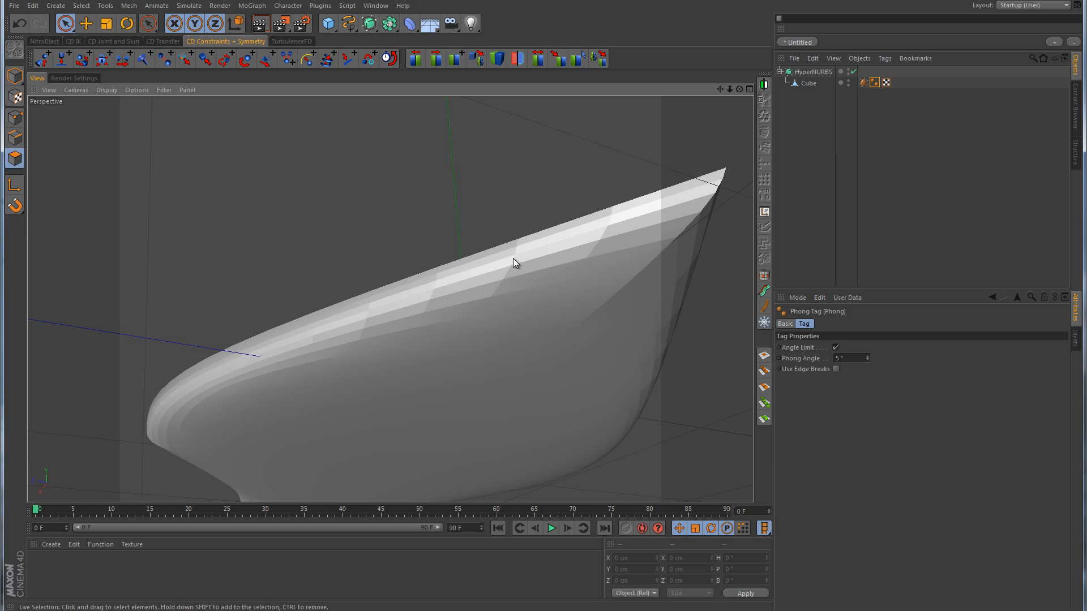
{"action": "left_click", "coordinate": [867, 361]}
{"action": "left_click", "coordinate": [866, 360]}
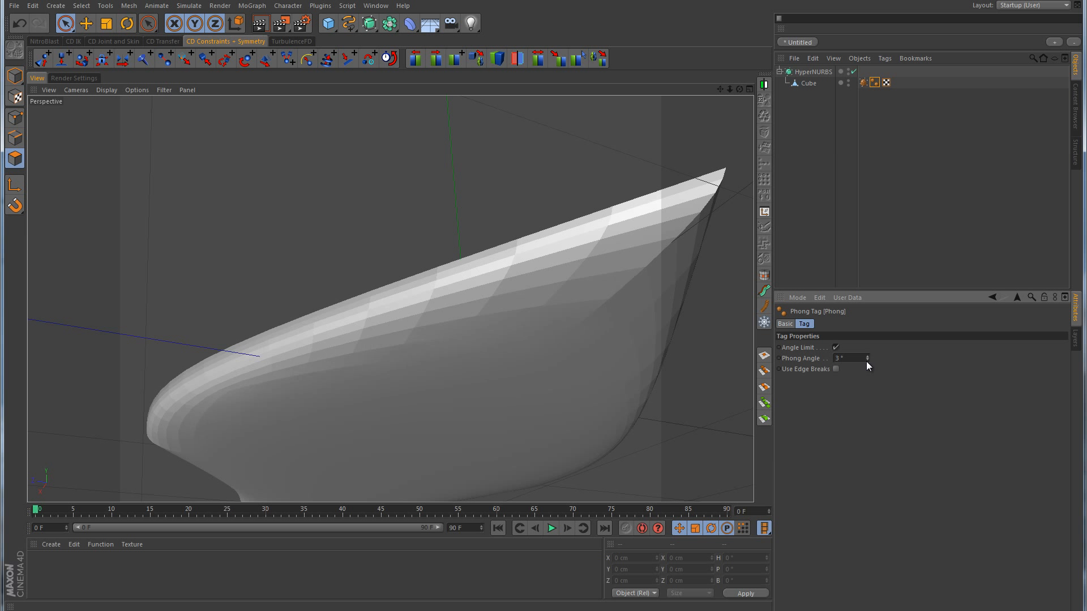
{"action": "left_click_drag", "start_coordinate": [611, 364], "coordinate": [415, 442], "text": "alt"}
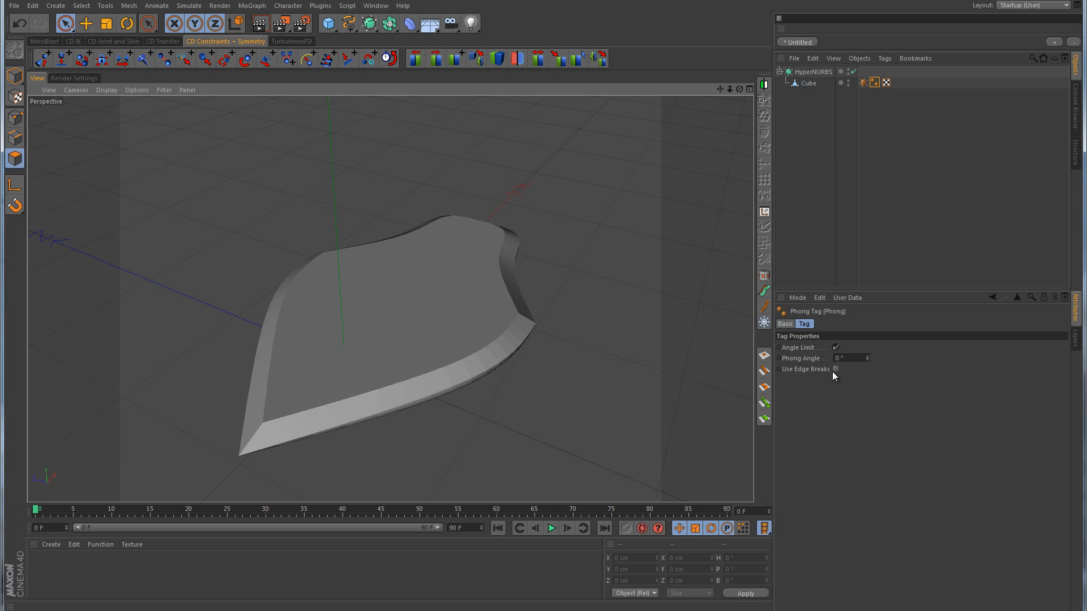
- Restore the Phong Angle to 24° and select the Cube object
{"action": "double_click", "coordinate": [842, 358]}
{"action": "type", "text": "24"}
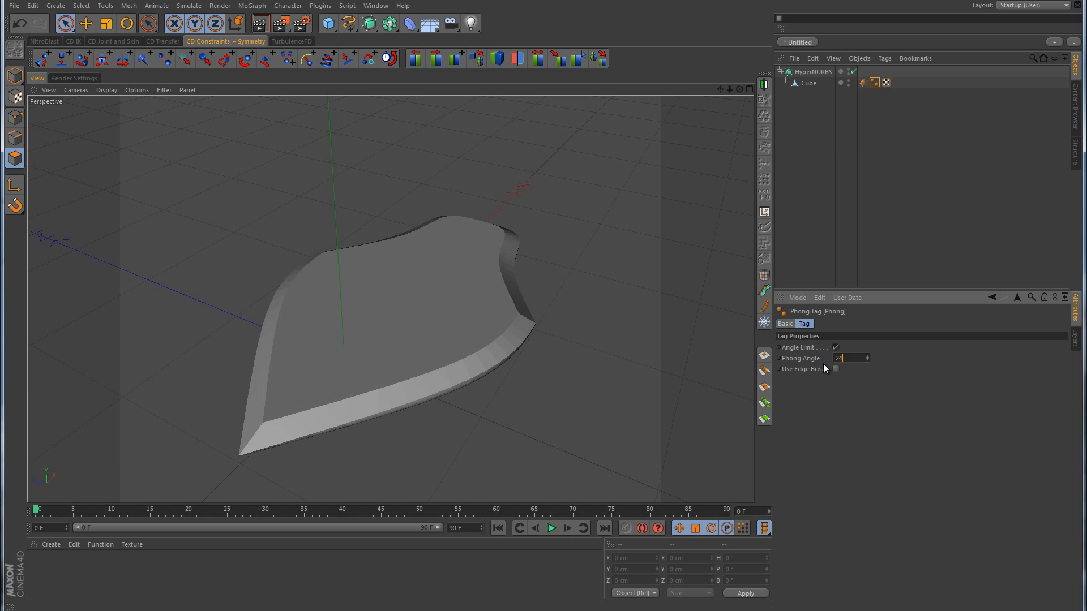
{"action": "key", "text": "Return"}
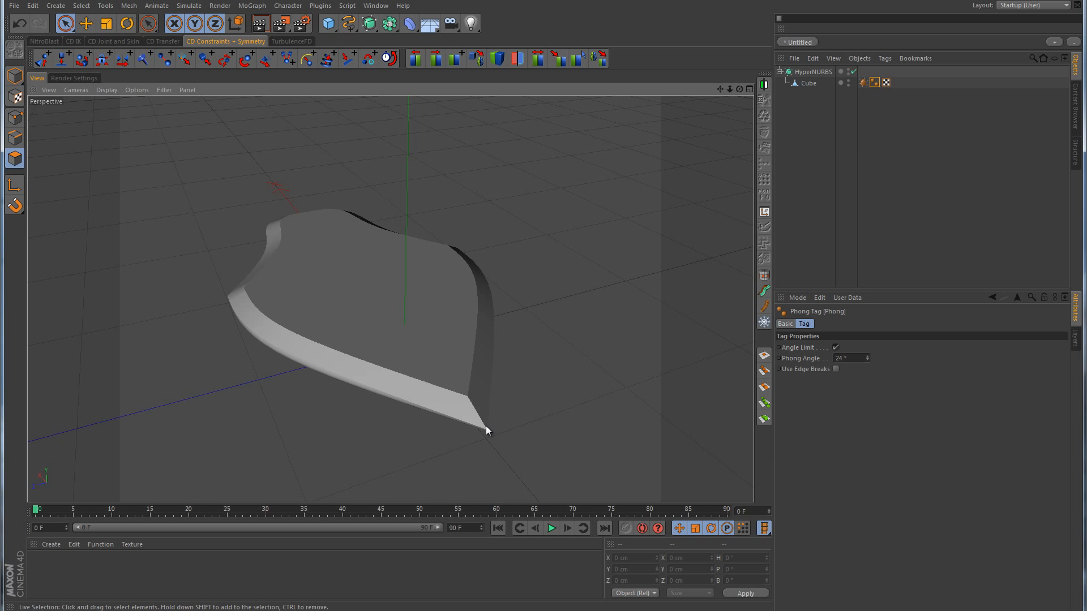
{"action": "left_click", "coordinate": [808, 83]}
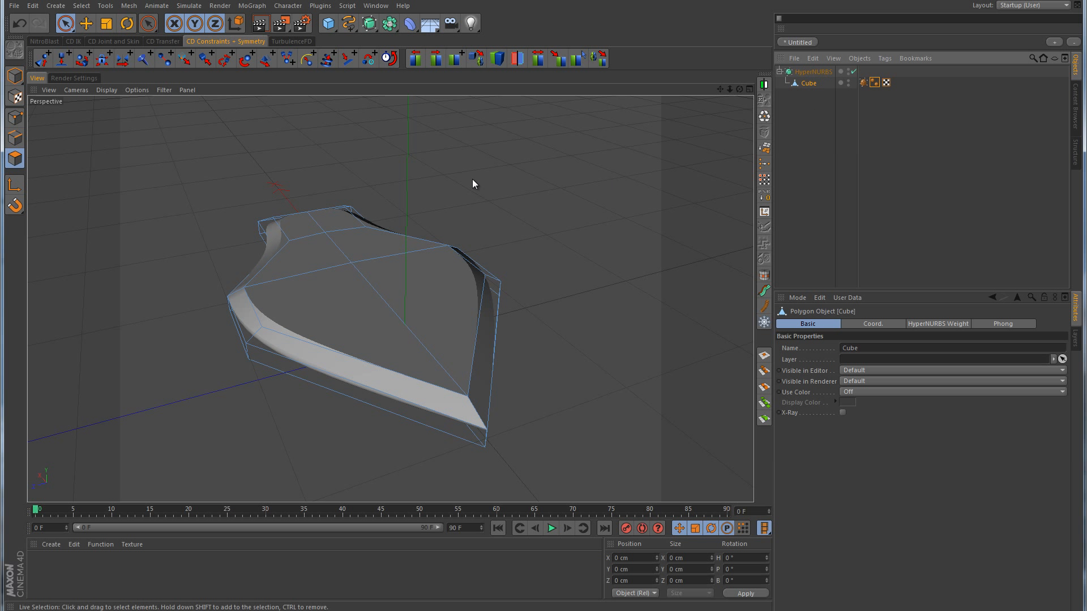
- Select the mesh points at both outer corners of the flat neck end in point mode
{"action": "left_click", "coordinate": [15, 118]}
{"action": "left_click_drag", "start_coordinate": [266, 294], "coordinate": [508, 351], "text": "alt"}
{"action": "right_click_drag", "start_coordinate": [461, 373], "coordinate": [552, 361], "text": "alt"}
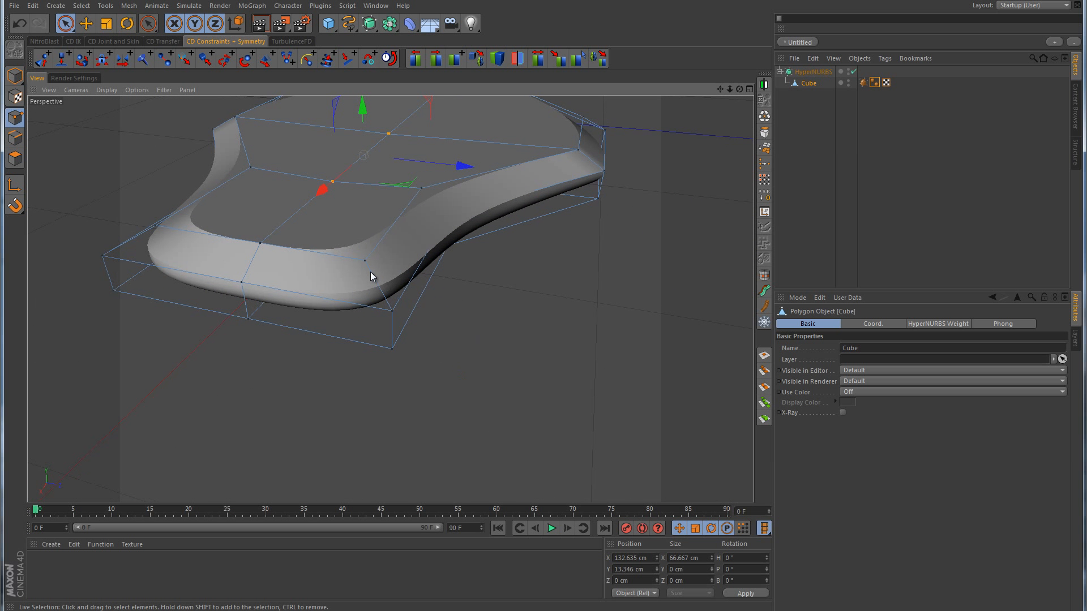
{"action": "left_click_drag", "start_coordinate": [369, 270], "coordinate": [391, 349]}
{"action": "left_click_drag", "start_coordinate": [333, 378], "coordinate": [518, 391], "text": "alt"}
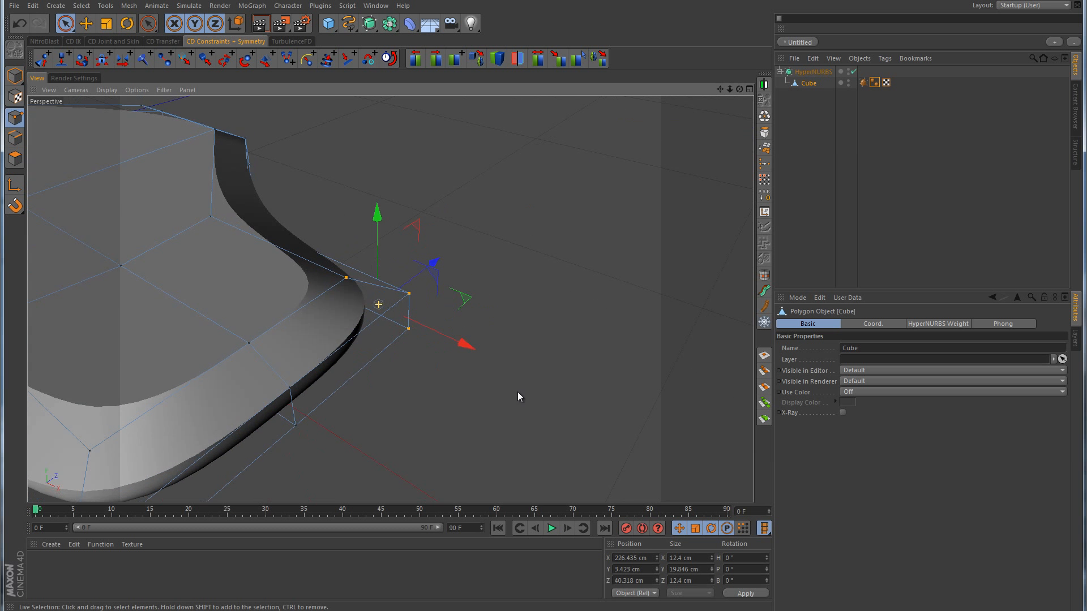
{"action": "middle_click_drag", "start_coordinate": [518, 392], "coordinate": [673, 317], "text": "alt"}
{"action": "left_click_drag", "start_coordinate": [325, 332], "coordinate": [337, 475], "text": "shift"}
{"action": "left_click_drag", "start_coordinate": [532, 407], "coordinate": [498, 424], "text": "alt"}
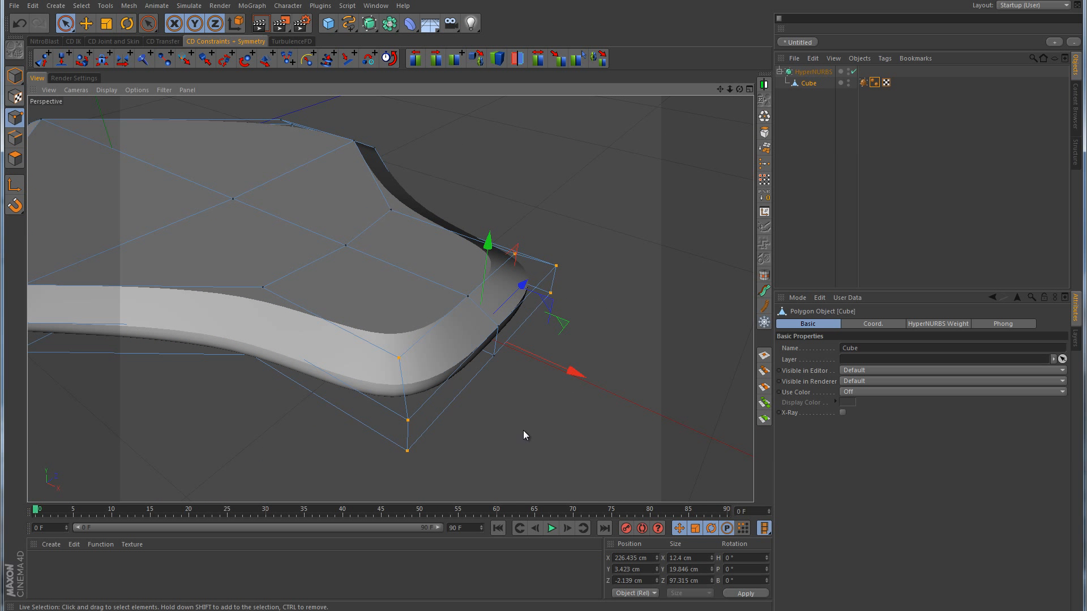
- Try HyperNURBS weights on the neck-end corner points, with the middle points of that end added to the selection
{"action": "key", "text": "period"}
{"action": "left_click_drag", "start_coordinate": [551, 315], "coordinate": [535, 315]}
{"action": "left_click_drag", "start_coordinate": [470, 298], "coordinate": [493, 367], "text": "shift"}
{"action": "left_click_drag", "start_coordinate": [501, 415], "coordinate": [542, 317]}
{"action": "right_click_drag", "start_coordinate": [510, 339], "coordinate": [464, 358], "text": "alt"}
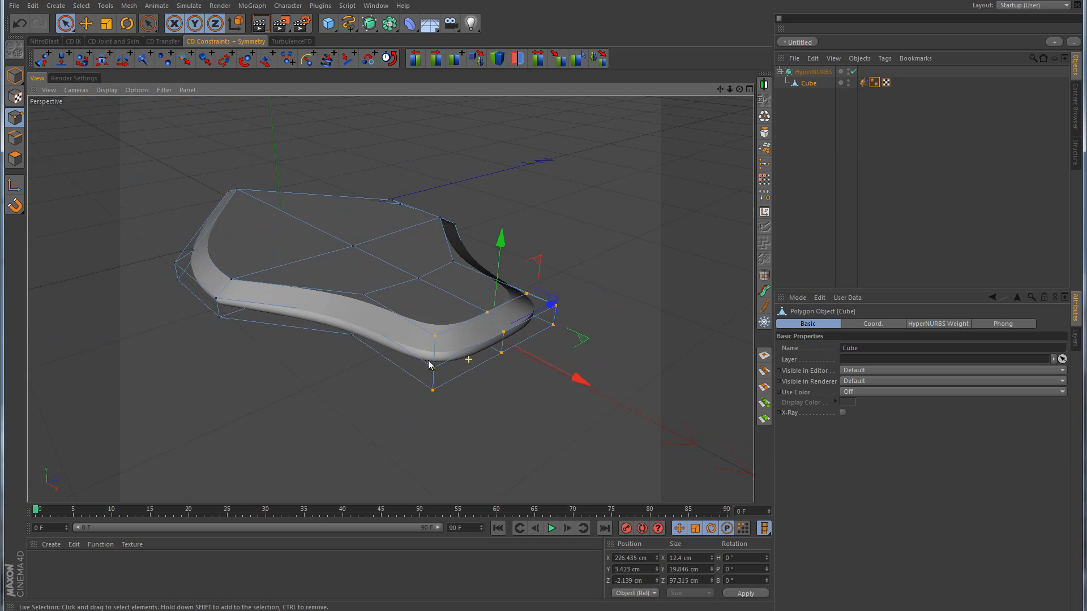
- Examine the sharpened bevel along the shield's pointed side and compare it with the rounded neck end
{"action": "left_click_drag", "start_coordinate": [464, 358], "coordinate": [625, 368], "text": "alt"}
{"action": "right_click_drag", "start_coordinate": [625, 368], "coordinate": [553, 389], "text": "alt"}
{"action": "middle_click_drag", "start_coordinate": [554, 390], "coordinate": [534, 284], "text": "alt"}
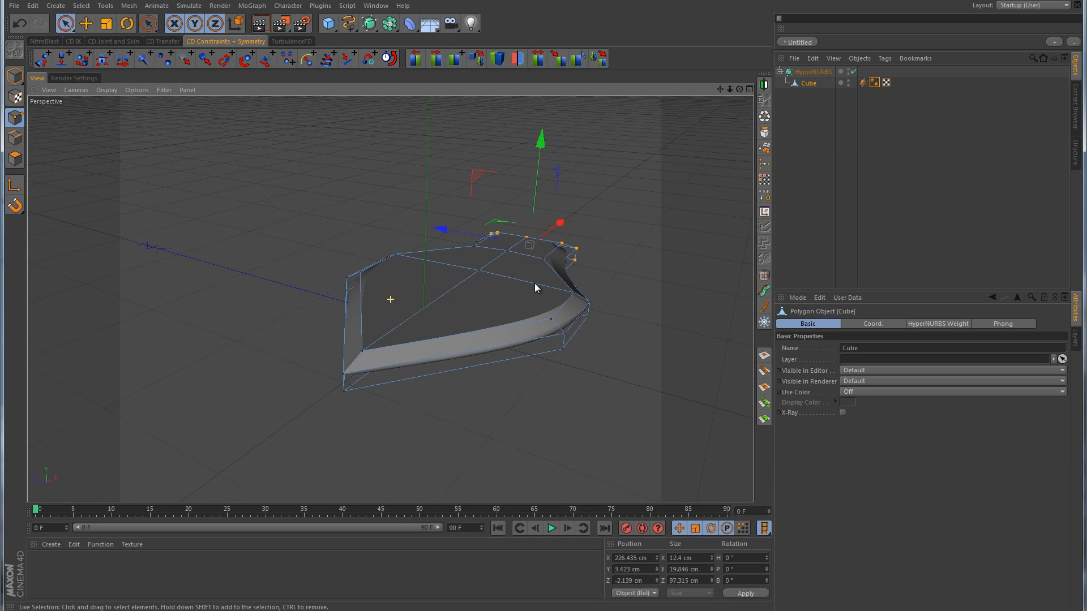
{"action": "right_click_drag", "start_coordinate": [427, 379], "coordinate": [453, 374], "text": "alt"}
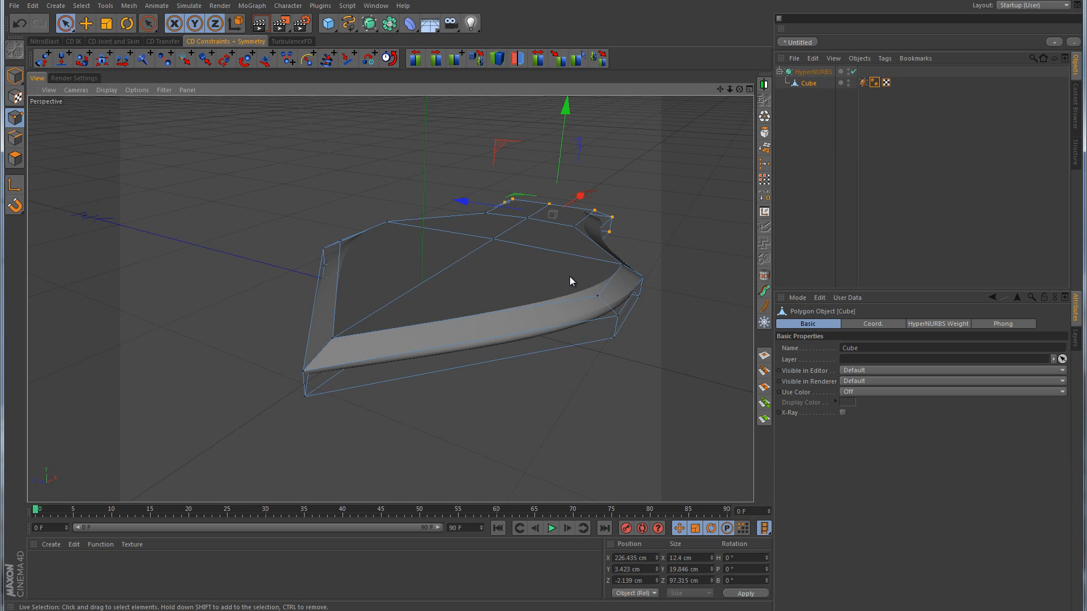
{"action": "right_click_drag", "start_coordinate": [569, 277], "coordinate": [567, 346], "text": "alt"}
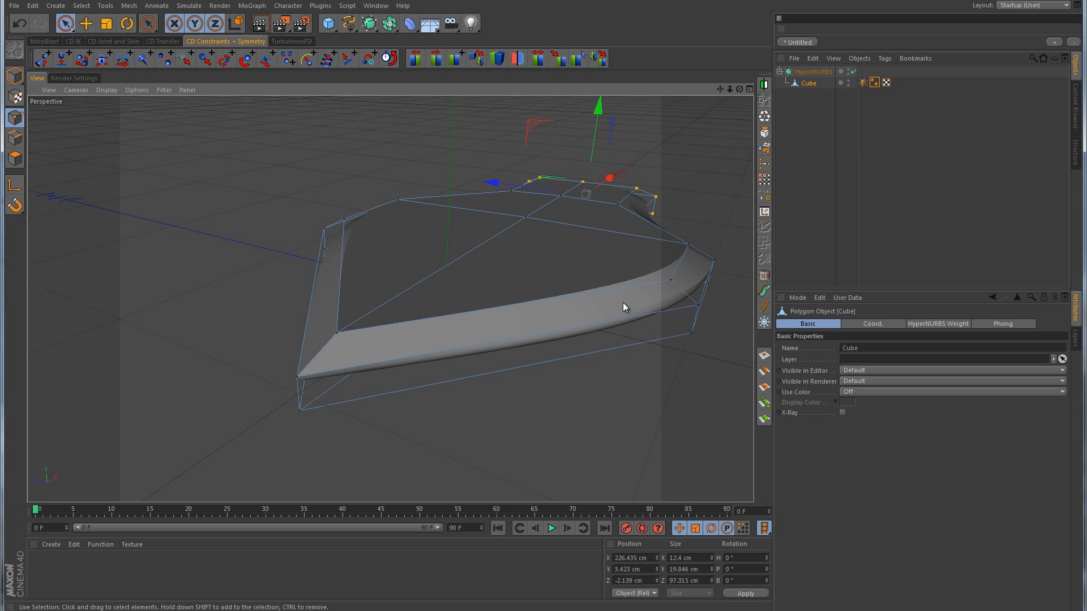
{"action": "left_click_drag", "start_coordinate": [626, 306], "coordinate": [490, 360], "text": "alt"}
{"action": "middle_click_drag", "start_coordinate": [489, 356], "coordinate": [459, 379], "text": "alt"}
{"action": "right_click_drag", "start_coordinate": [459, 378], "coordinate": [568, 341], "text": "alt"}
{"action": "middle_click_drag", "start_coordinate": [477, 290], "coordinate": [487, 365], "text": "alt"}
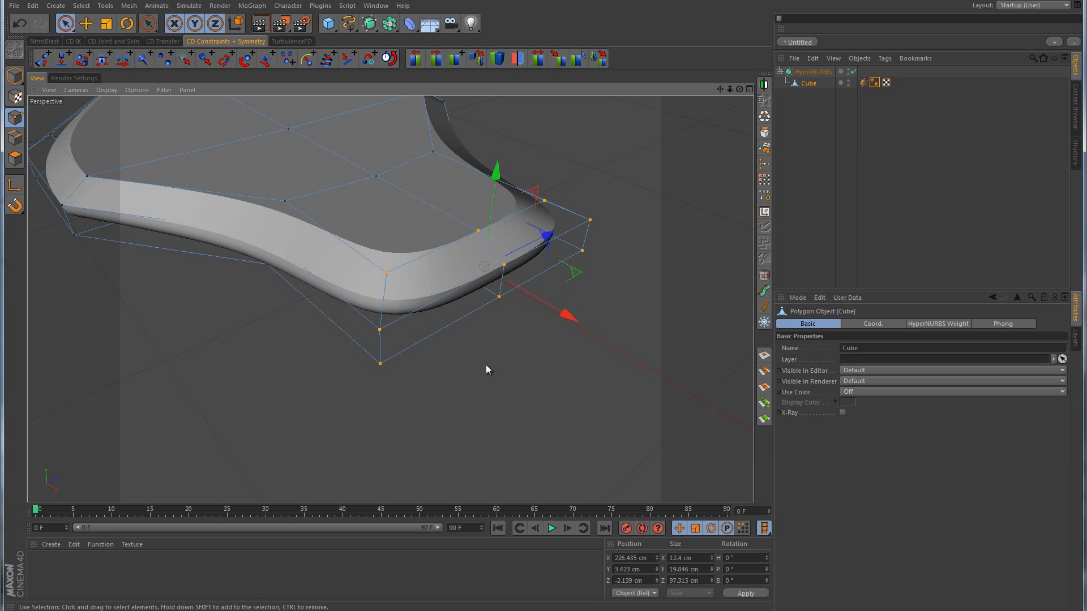
- Try a HyperNURBS weight on all selected neck-end points and undo it
{"action": "key", "text": "period"}
{"action": "left_click_drag", "start_coordinate": [545, 314], "coordinate": [545, 313]}
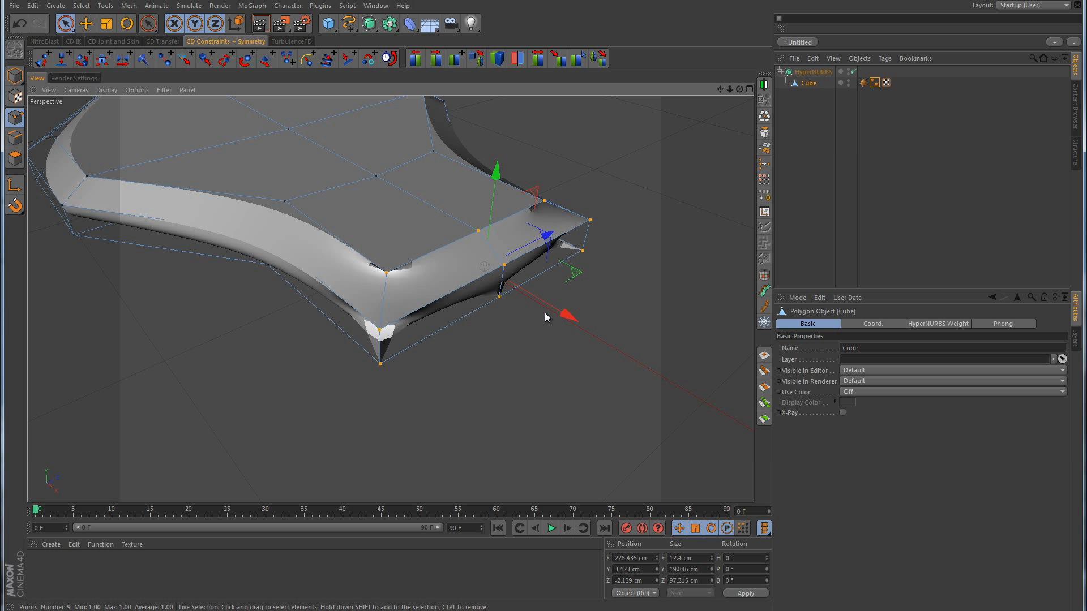
{"action": "key", "text": "ctrl+z"}
- In edge mode, select the bevel and side edges at both neck-end corners and sharpen them with a HyperNURBS weight
{"action": "left_click", "coordinate": [16, 139]}
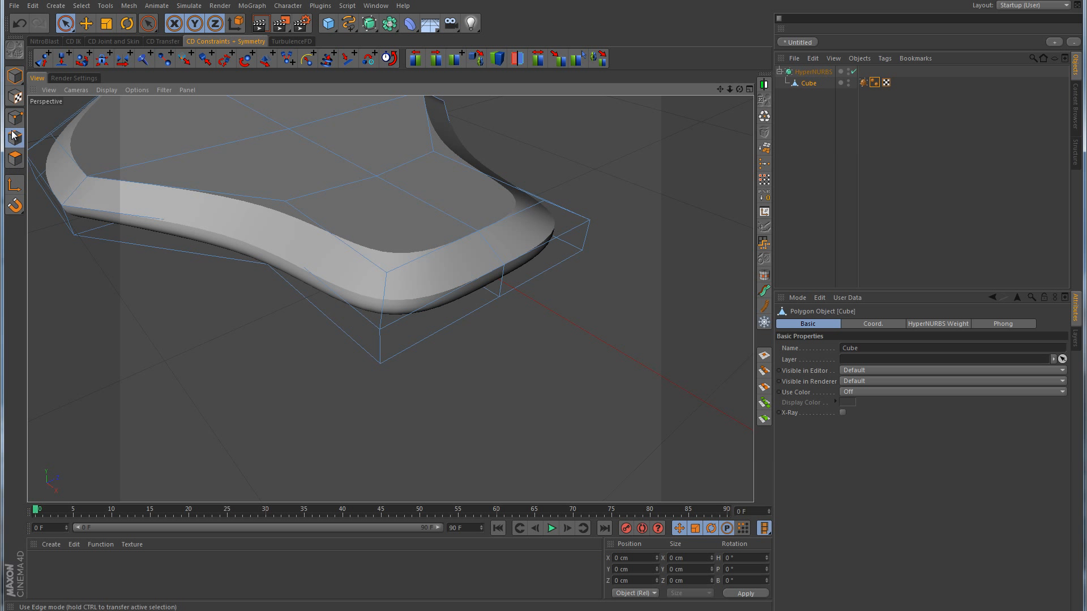
{"action": "left_click", "coordinate": [380, 340]}
{"action": "left_click", "coordinate": [386, 289], "text": "shift"}
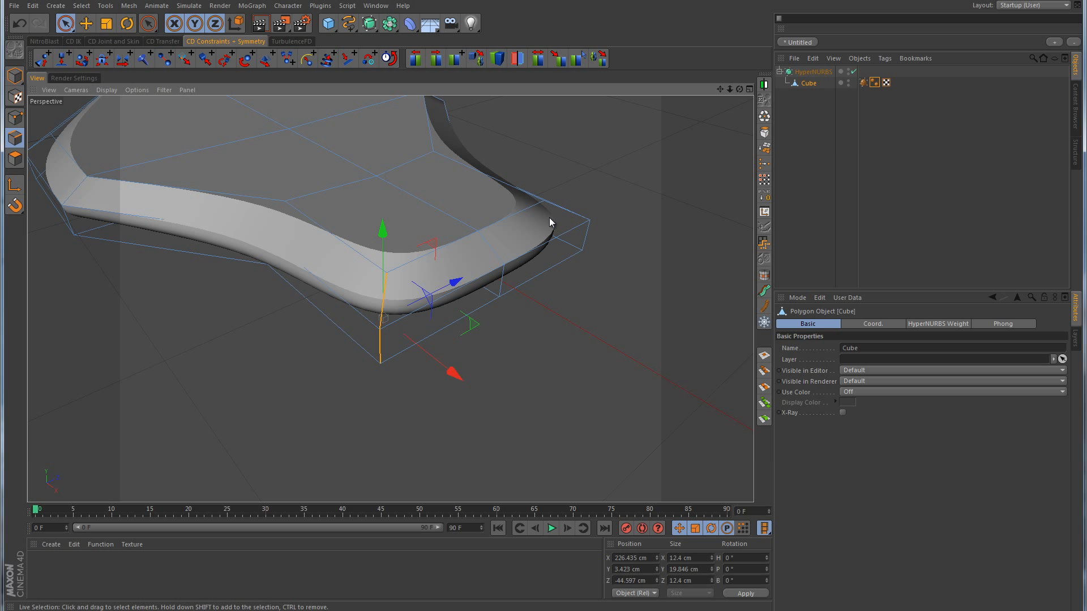
{"action": "left_click_drag", "start_coordinate": [608, 248], "coordinate": [502, 317], "text": "alt"}
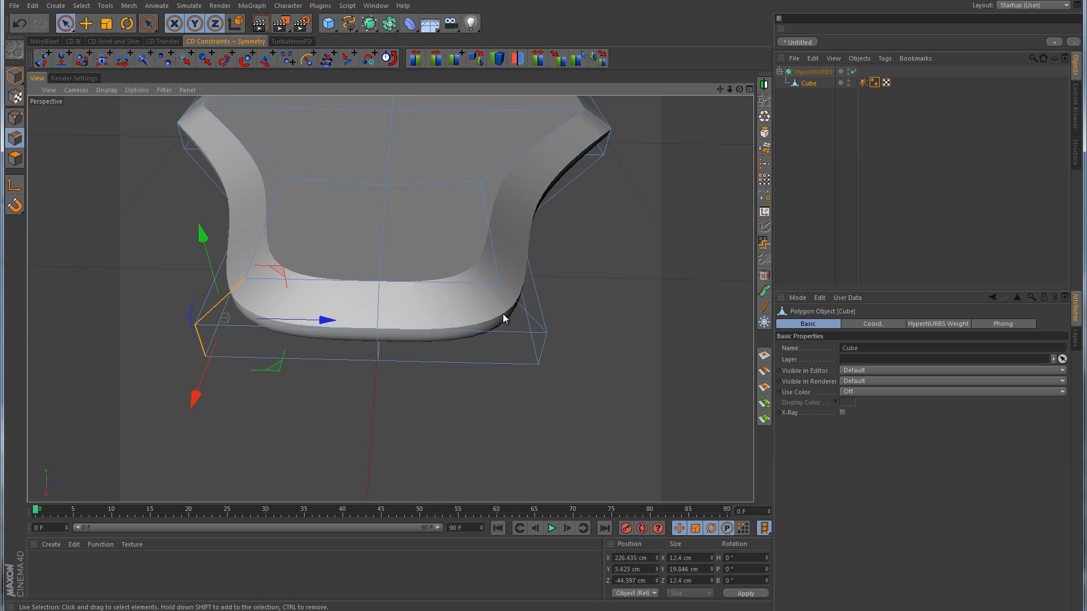
{"action": "left_click", "coordinate": [522, 306], "text": "shift"}
{"action": "left_click", "coordinate": [545, 346], "text": "shift"}
{"action": "left_click_drag", "start_coordinate": [406, 373], "coordinate": [547, 312], "text": "alt"}
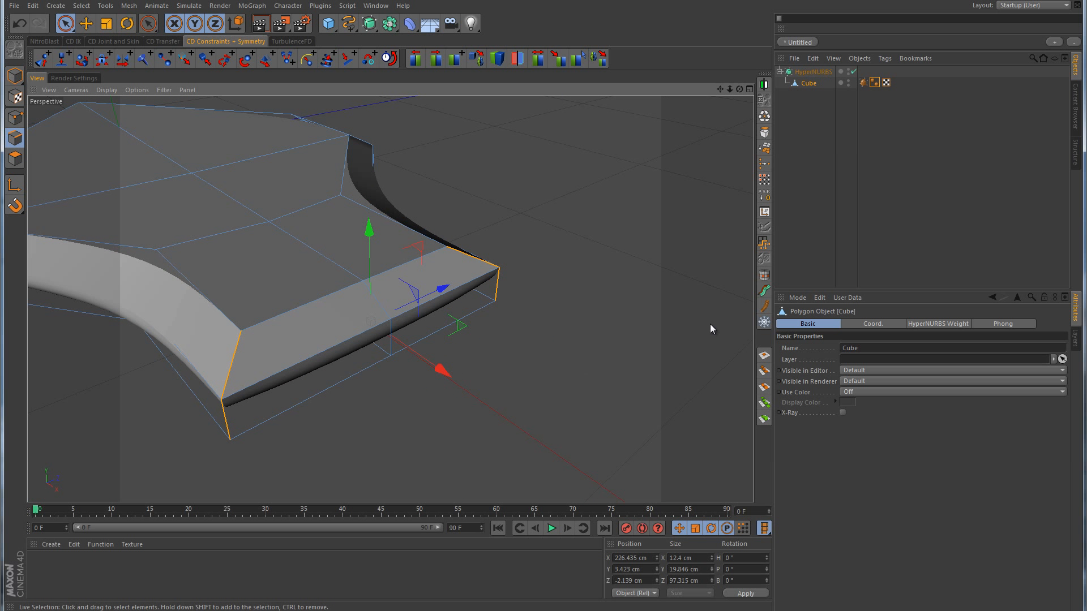
- Inspect the finished shield unselected and check the cube's Phong tag settings
{"action": "left_click", "coordinate": [938, 174]}
{"action": "mouse_move", "coordinate": [509, 250]}
{"action": "left_mouse_down", "text": "alt"}
{"action": "mouse_move", "coordinate": [490, 333]}
{"action": "mouse_move", "coordinate": [682, 258]}
{"action": "mouse_move", "coordinate": [527, 228]}
{"action": "mouse_move", "coordinate": [510, 167]}
{"action": "mouse_move", "coordinate": [510, 303]}
{"action": "mouse_move", "coordinate": [516, 202]}
{"action": "left_mouse_up", "text": "alt"}
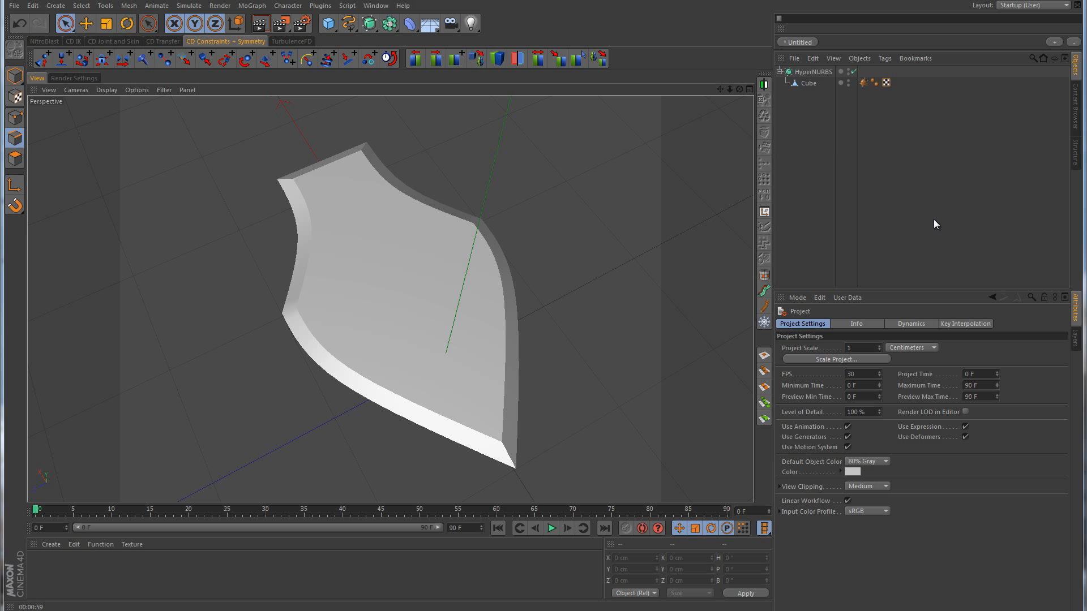
{"action": "left_click", "coordinate": [876, 83]}
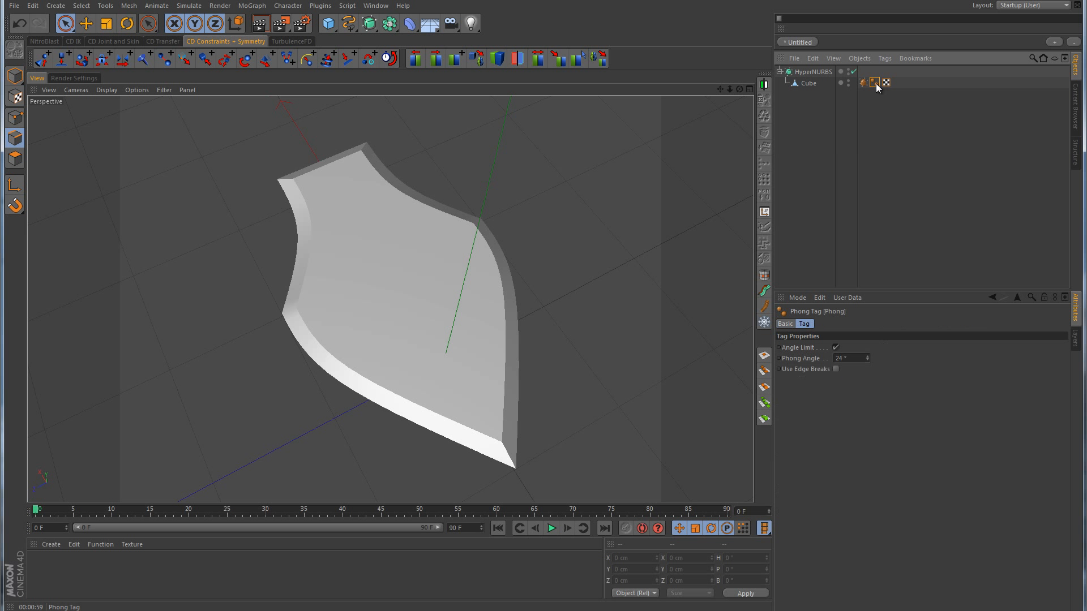
{"action": "left_click", "coordinate": [865, 128]}
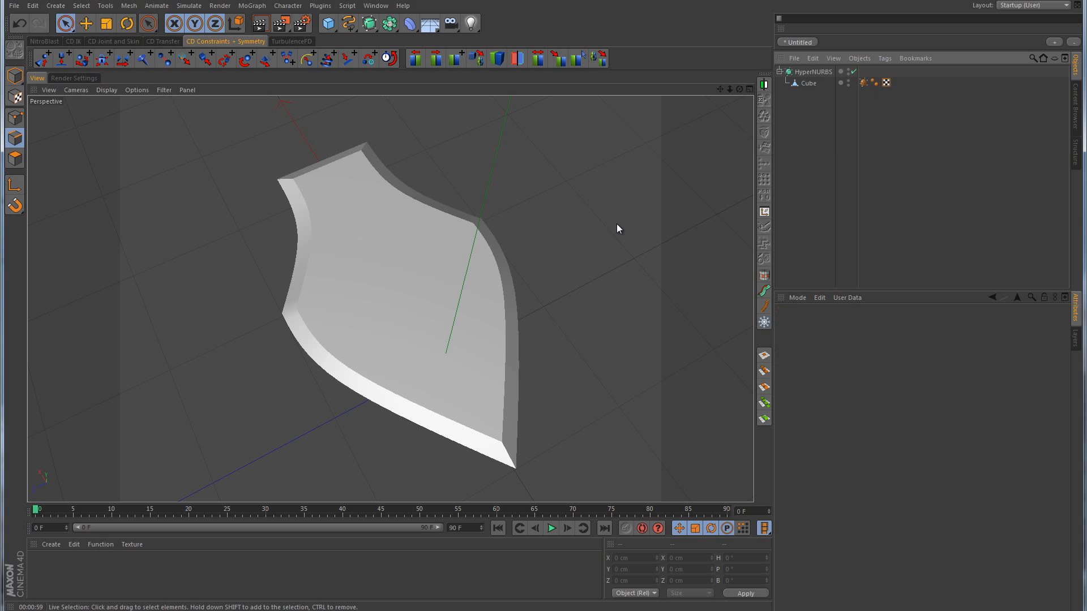